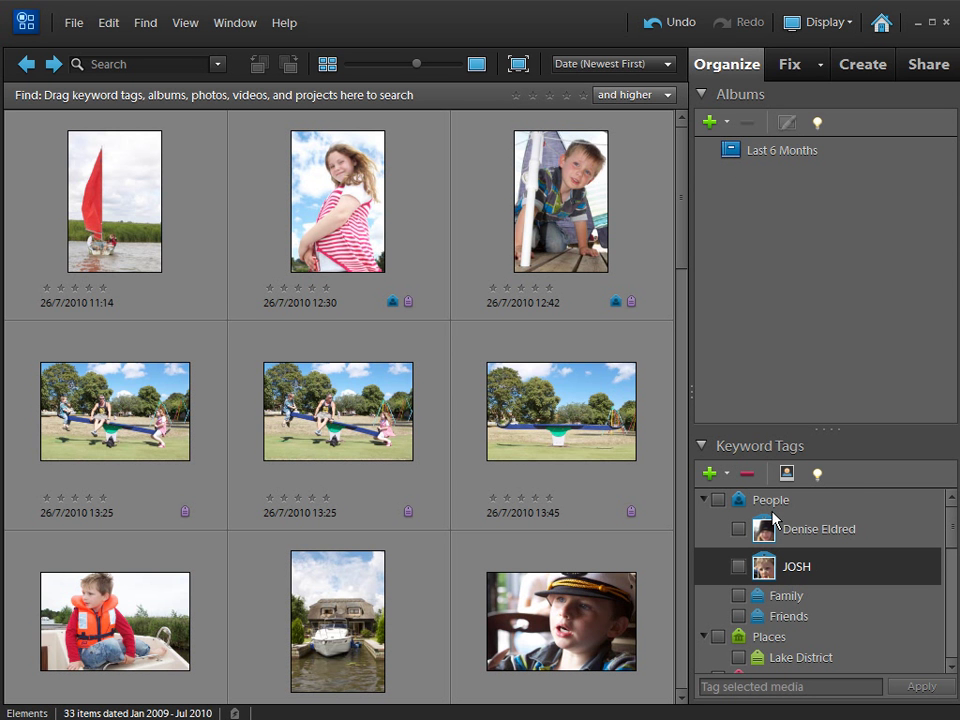
- Tag the captain's-hat boy photo with his name, then filter by the woman's tag
left_click_drag(762, 567, 589, 598)
left_click(739, 530)
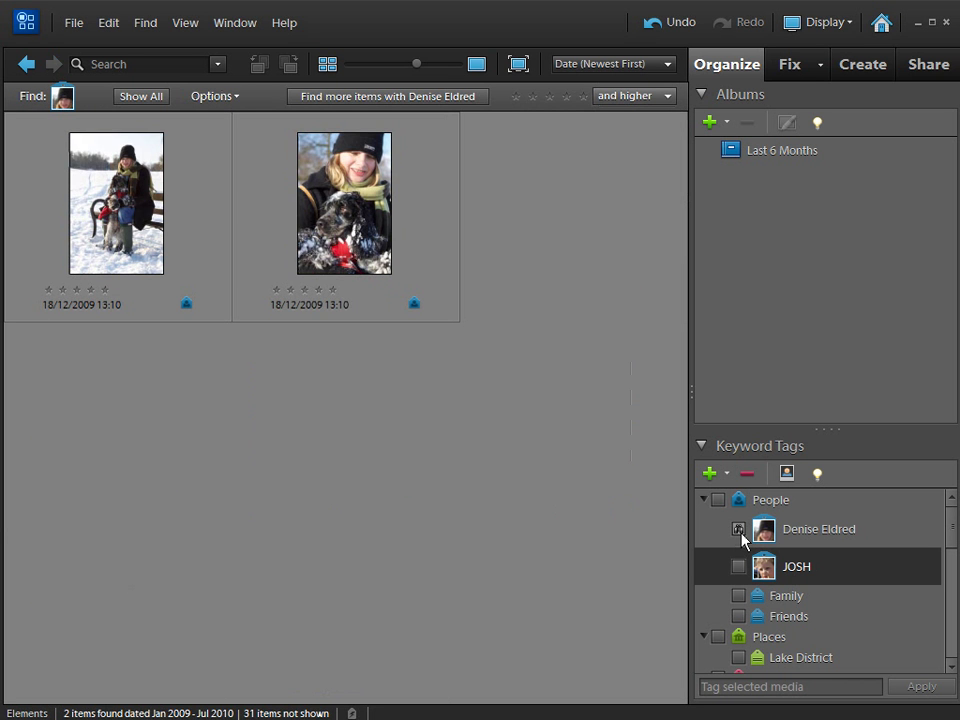
- Open her second photo, run People Recognition (no unlabeled faces), and return to the thumbnails
double_click(332, 242)
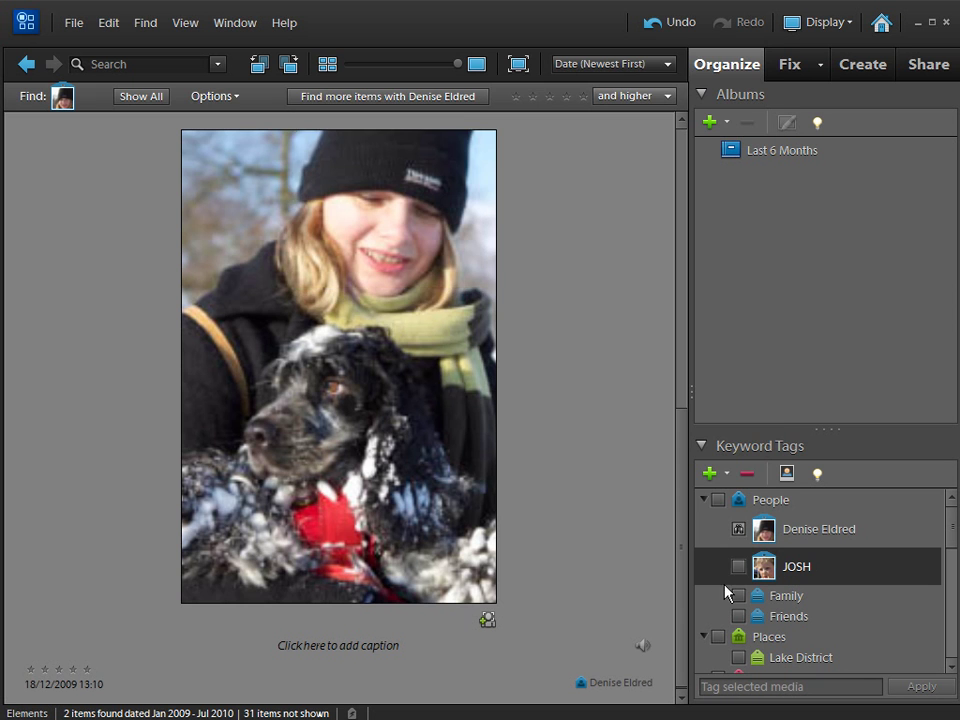
left_click(786, 476)
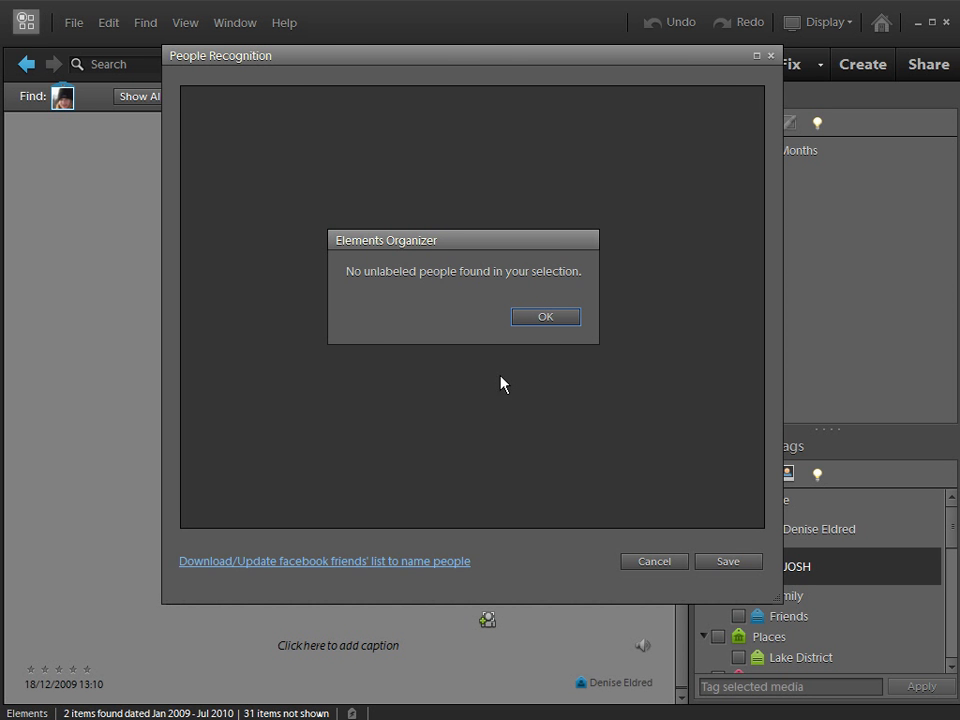
left_click(540, 317)
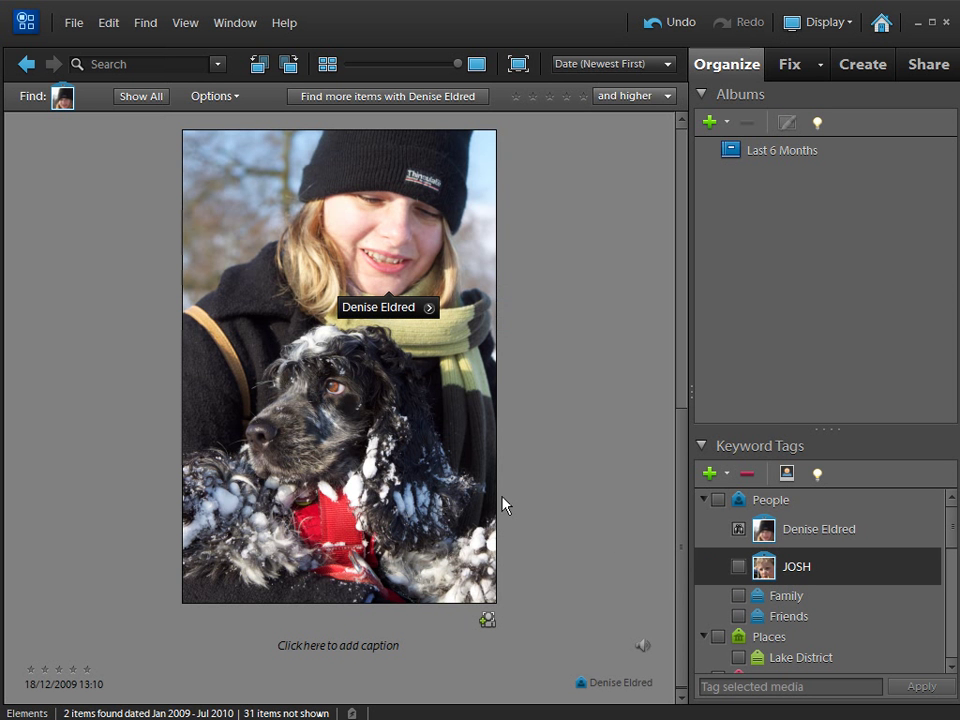
left_click(22, 66)
- Return to the full catalog, select the second snow photo, and open the search-type list
left_click(20, 66)
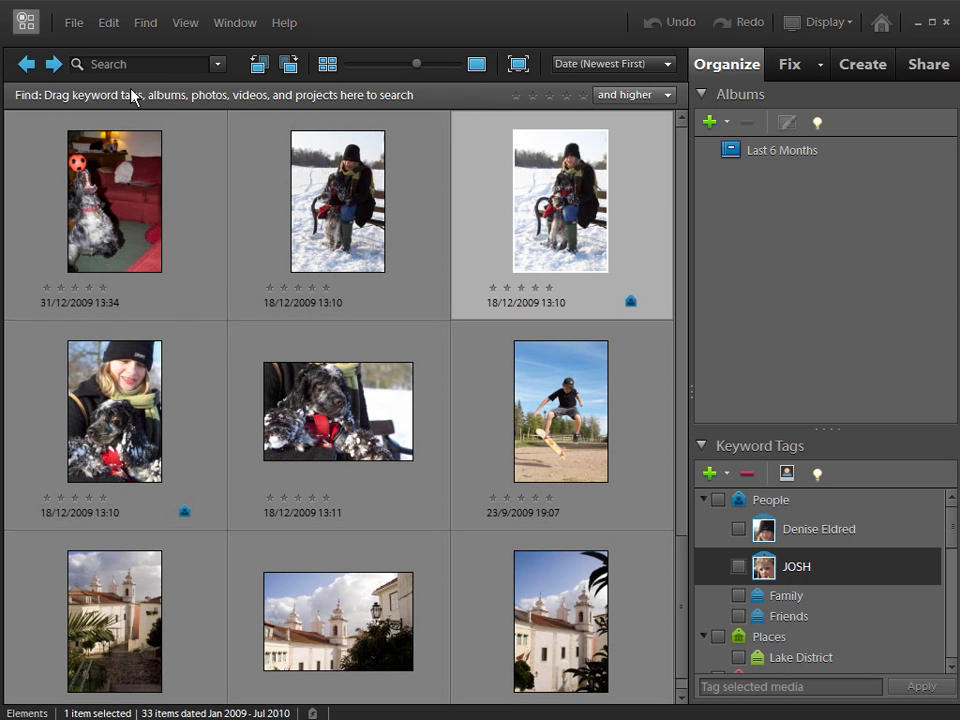
left_click(218, 64)
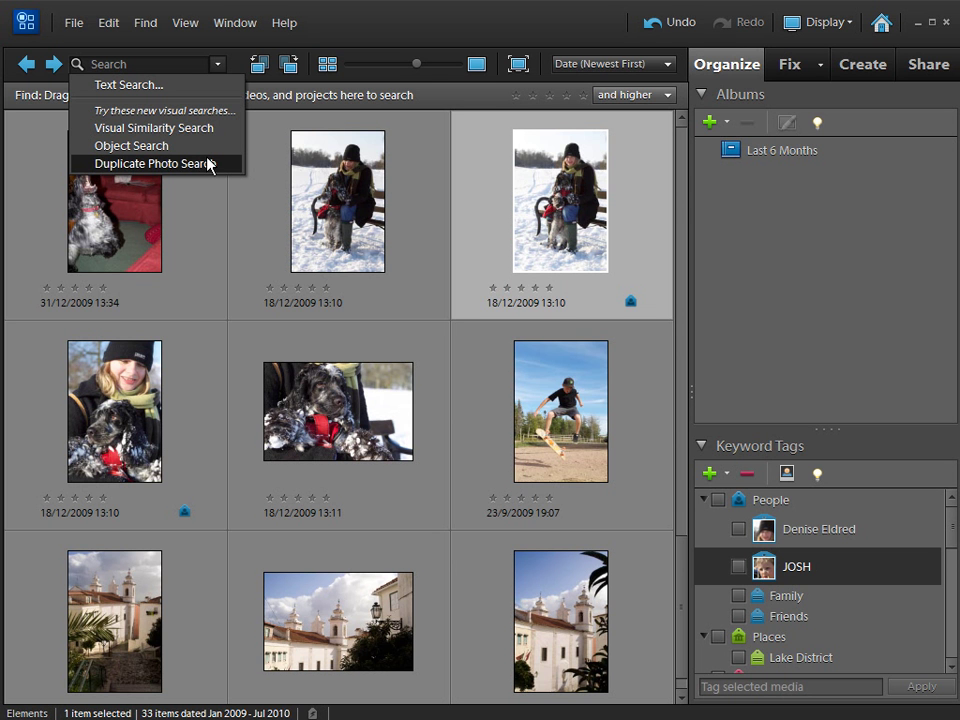
left_click(476, 300)
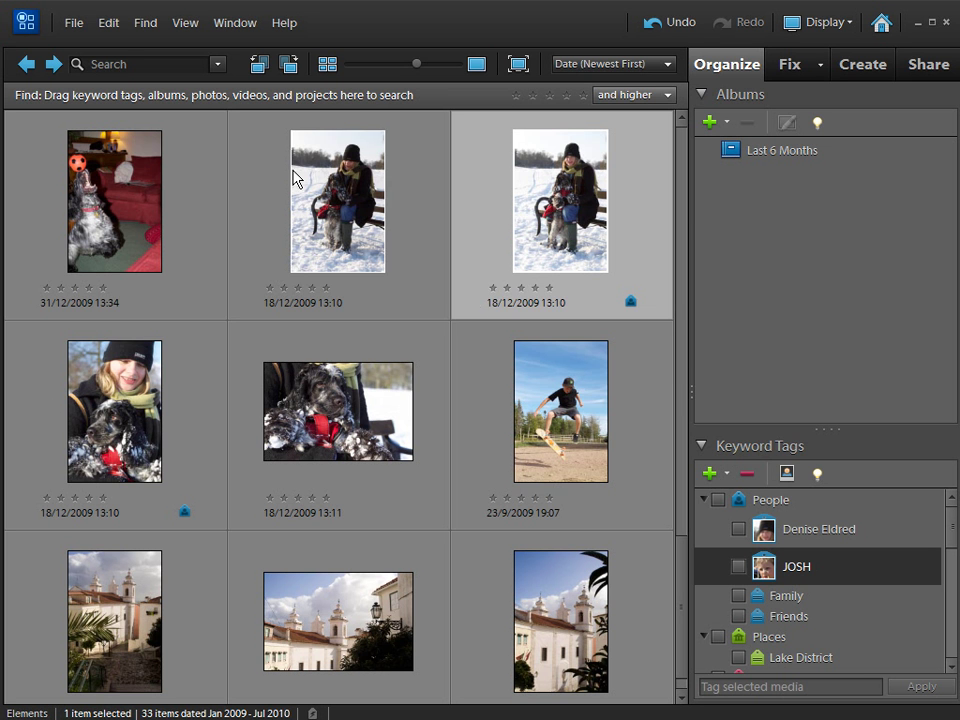
left_click(341, 185)
left_click(218, 64)
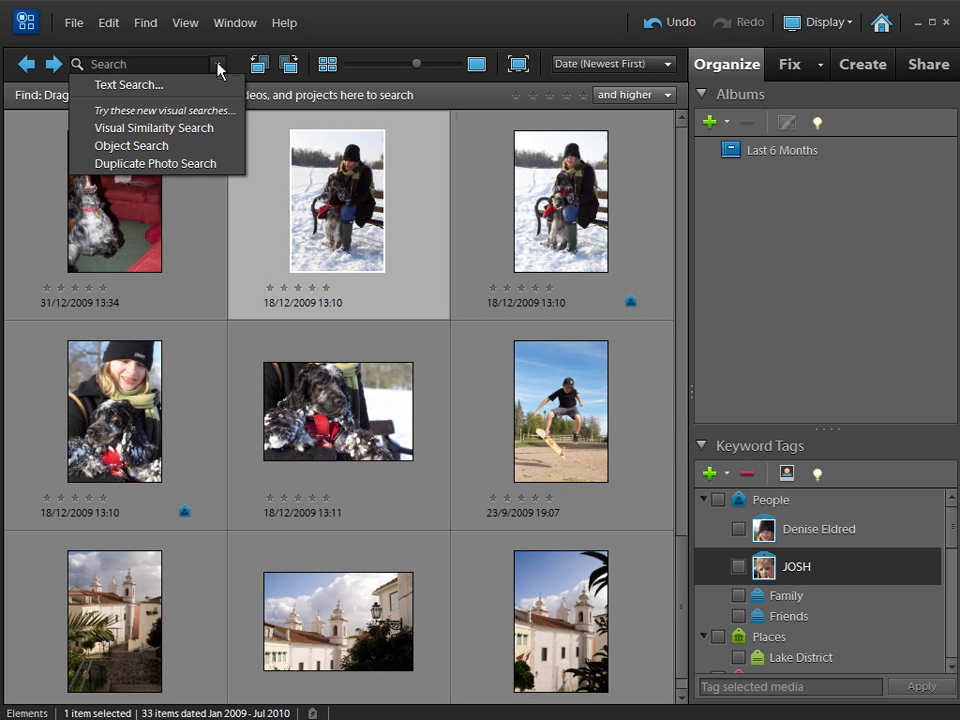
- Start an Object Search, fit the marking box tightly around the dog, and search
left_click(132, 146)
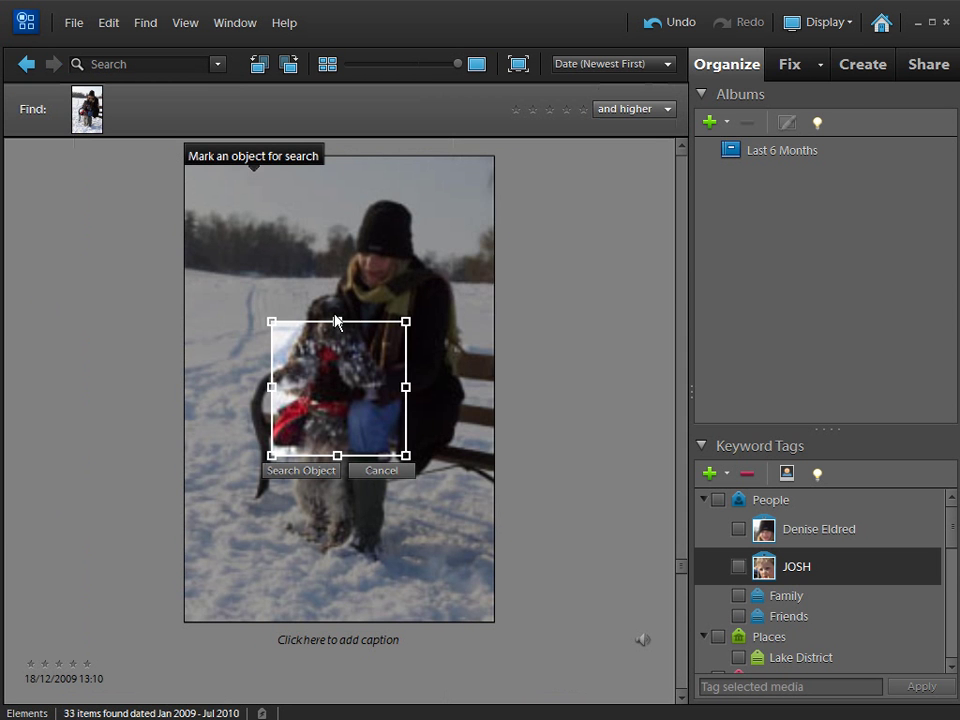
left_click_drag(337, 322, 337, 283)
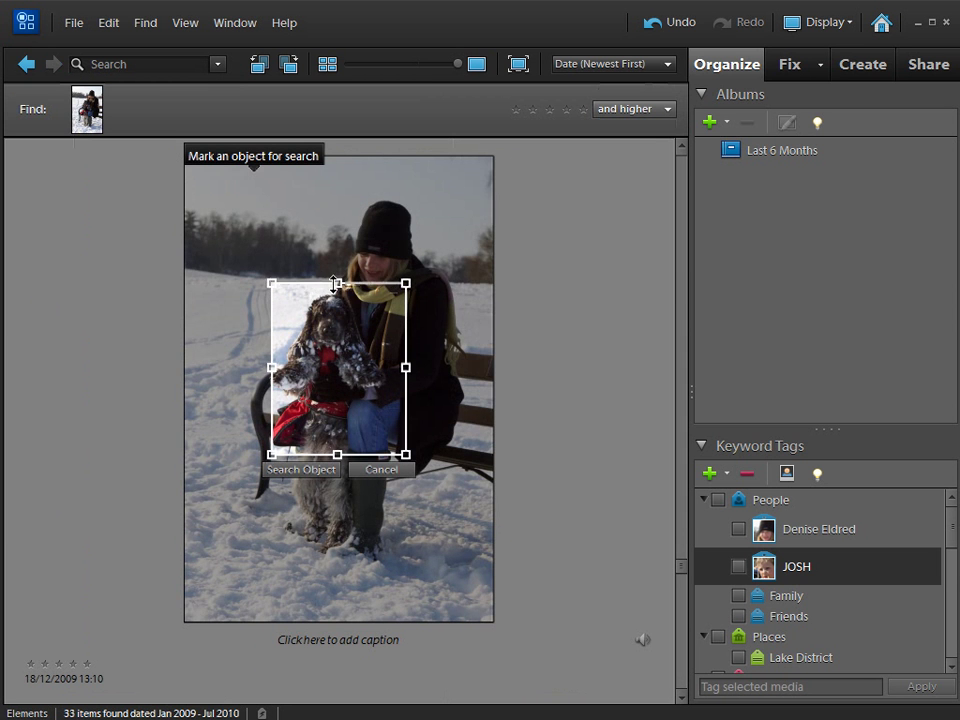
left_click_drag(405, 368, 390, 368)
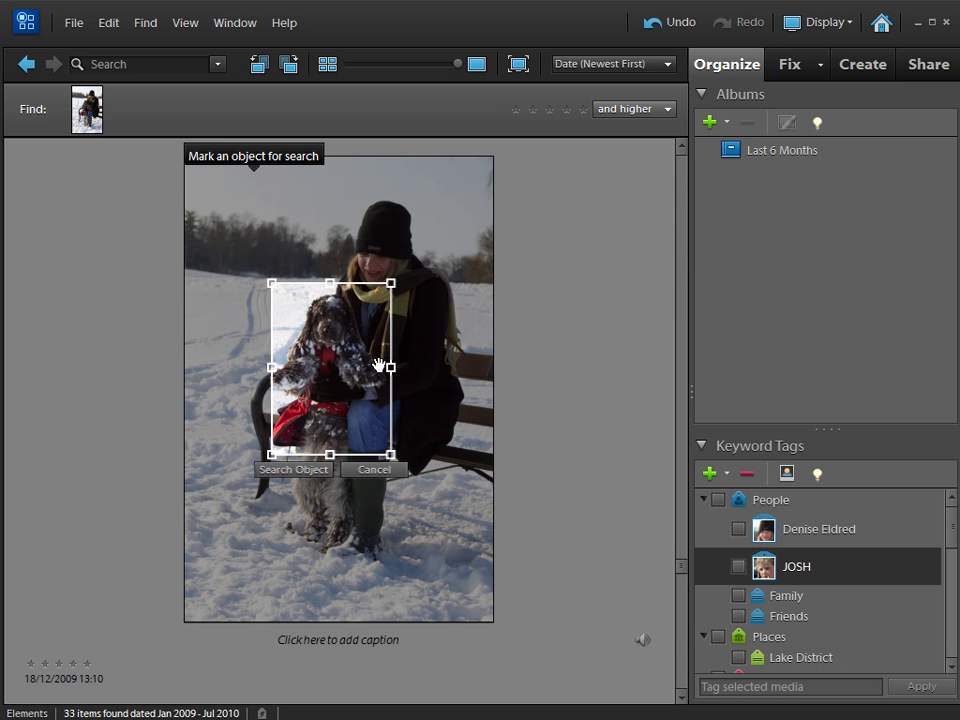
left_click(295, 470)
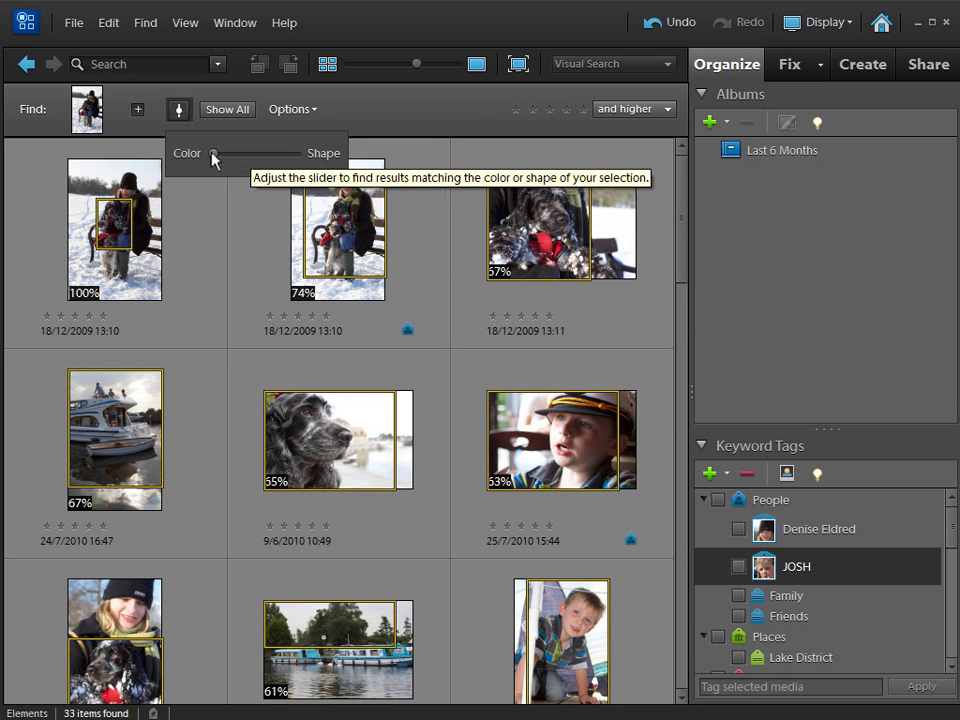
- Shift the Color/Shape slider toward shape, then back toward colour, and show all photos
left_click_drag(216, 157, 266, 159)
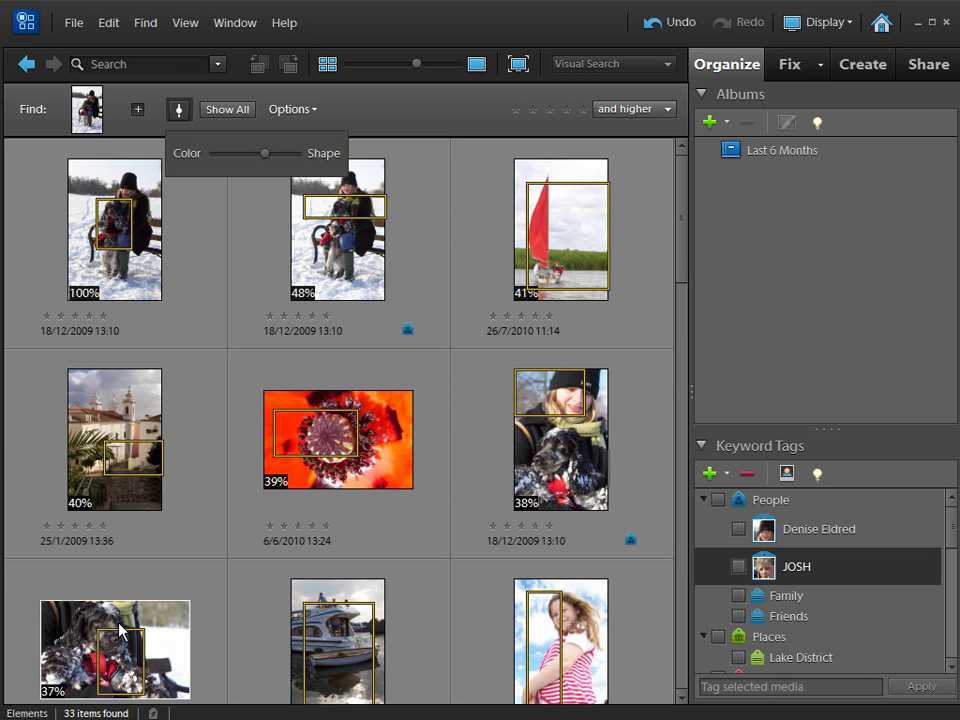
left_click_drag(266, 154, 247, 156)
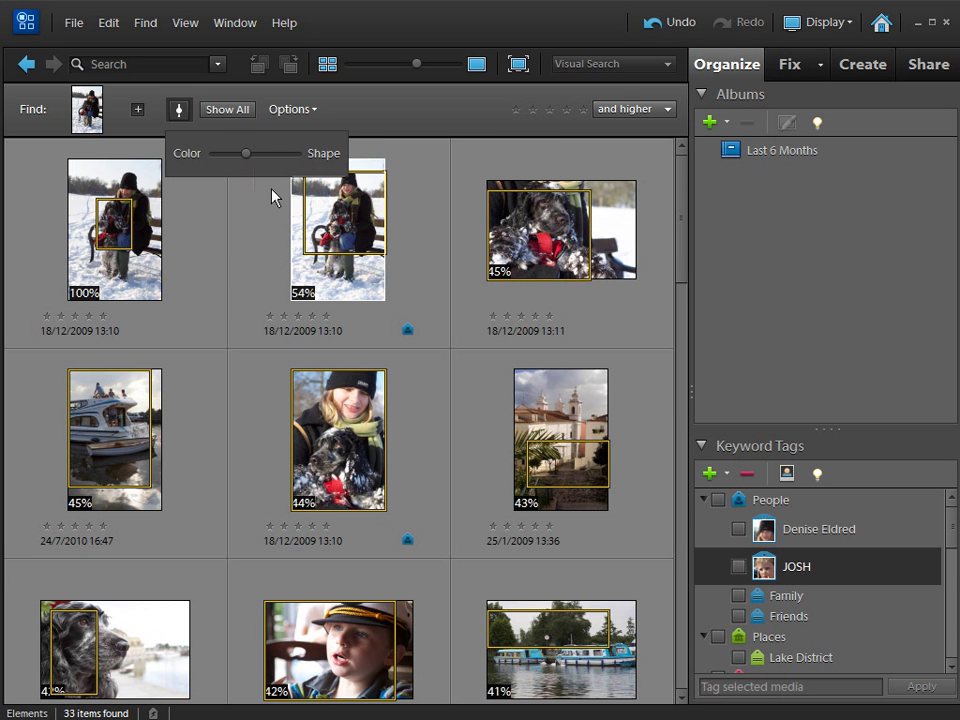
left_click(229, 110)
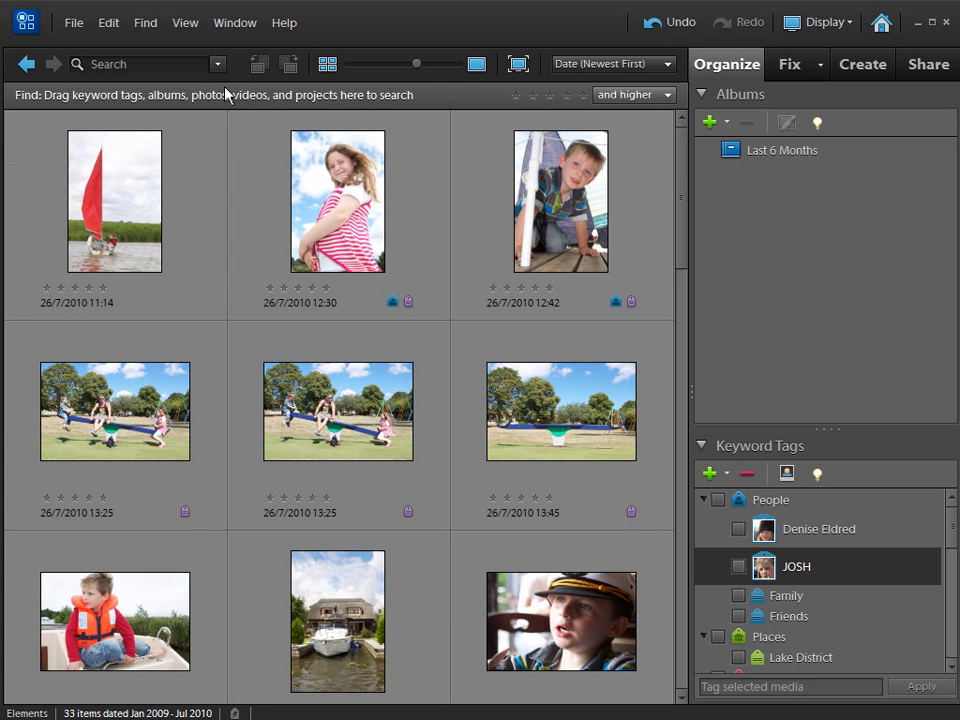
- Run Duplicate Photo Search and stack the two seesaw photos together
left_click(217, 65)
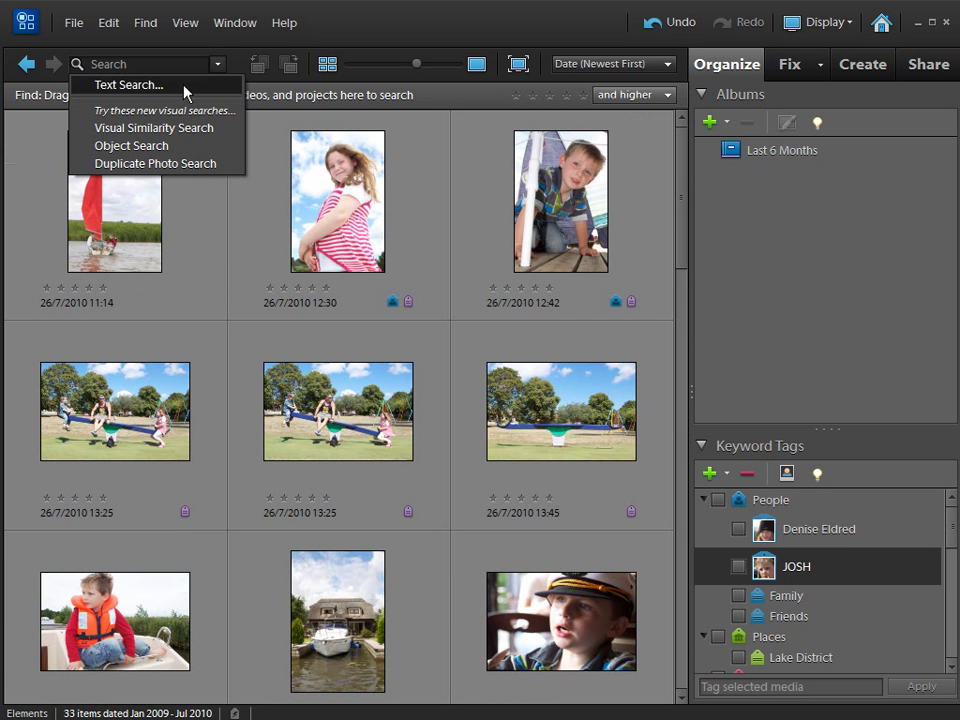
left_click(201, 164)
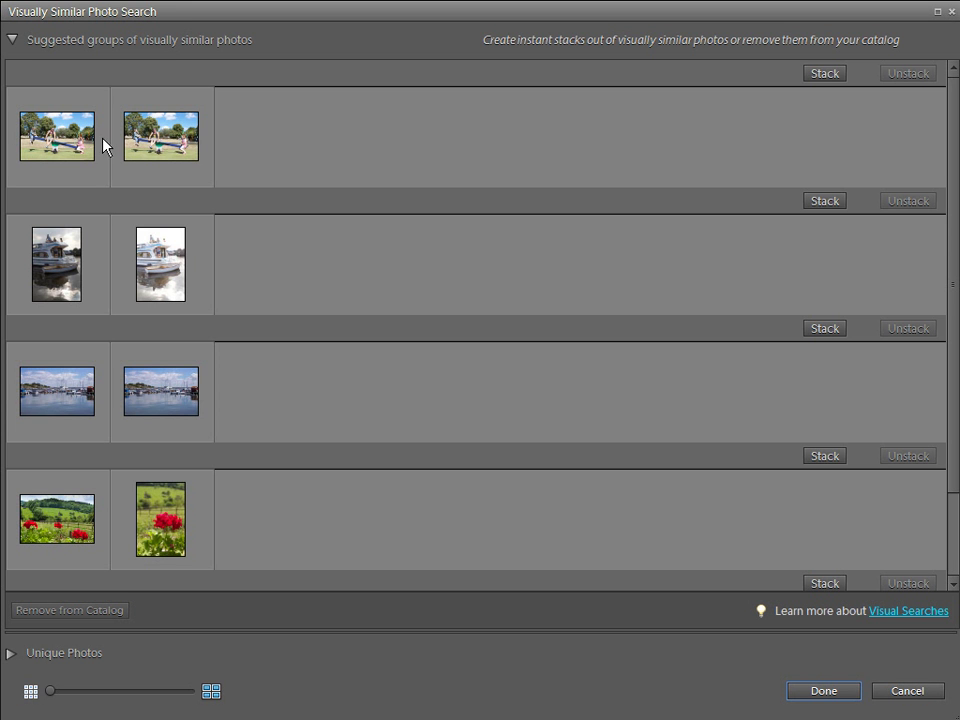
left_click(68, 130)
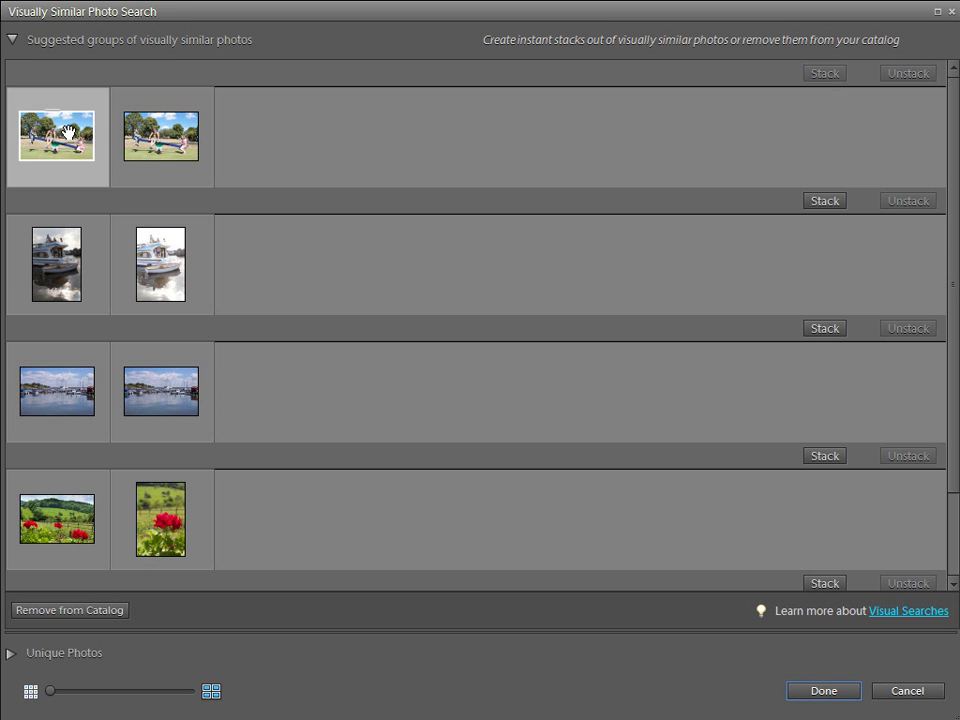
left_click(128, 122, "ctrl")
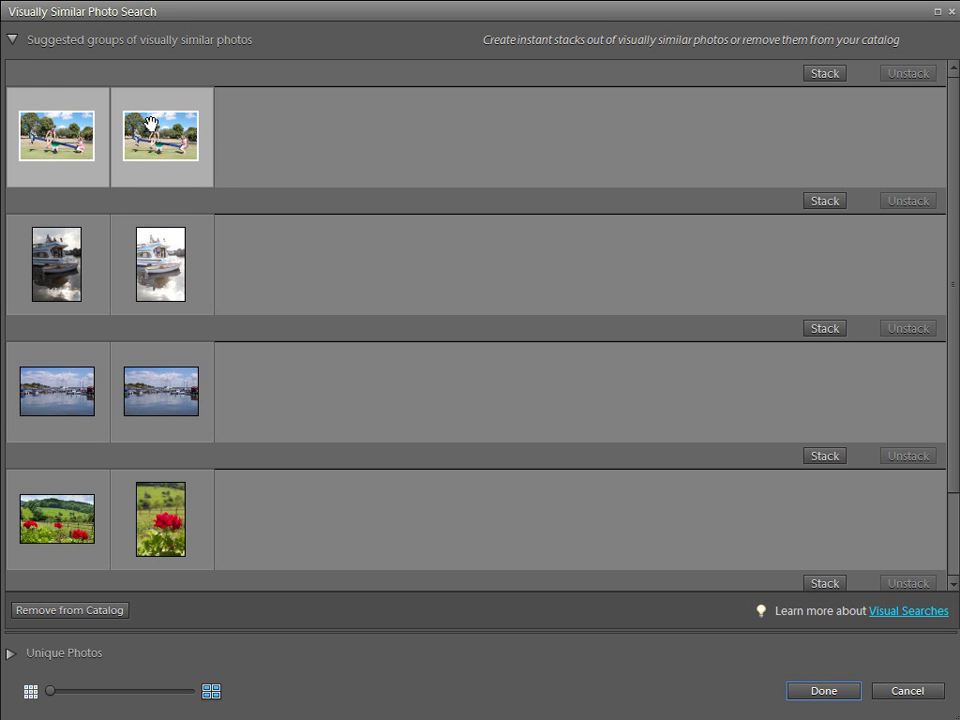
left_click(825, 73)
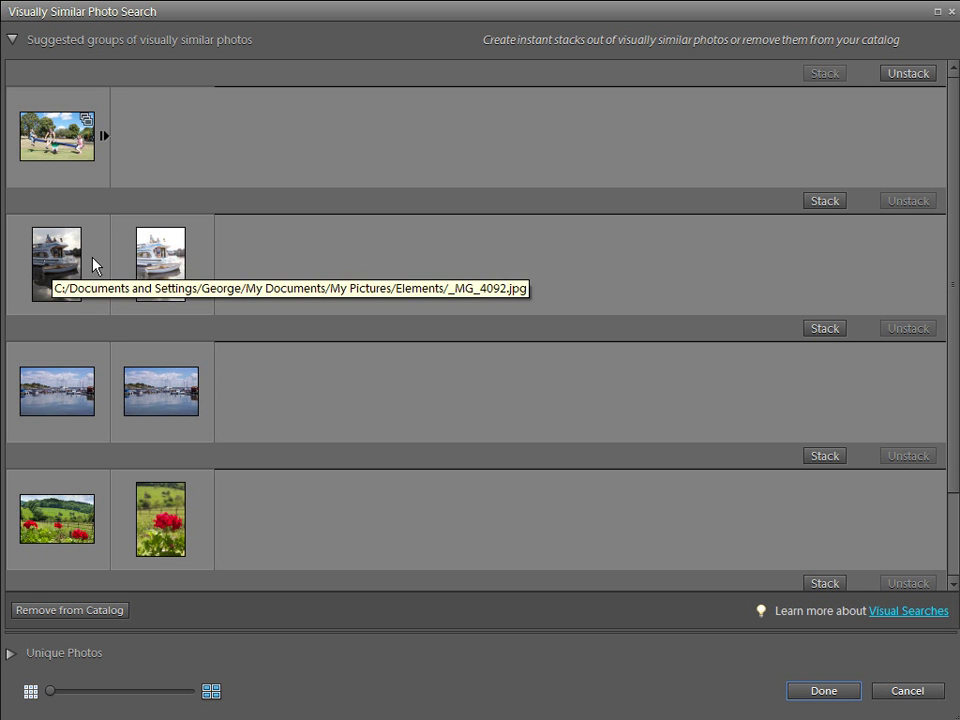
- Stack the two harbour photos, then remove the second harbour photo from that stack
left_click(824, 328)
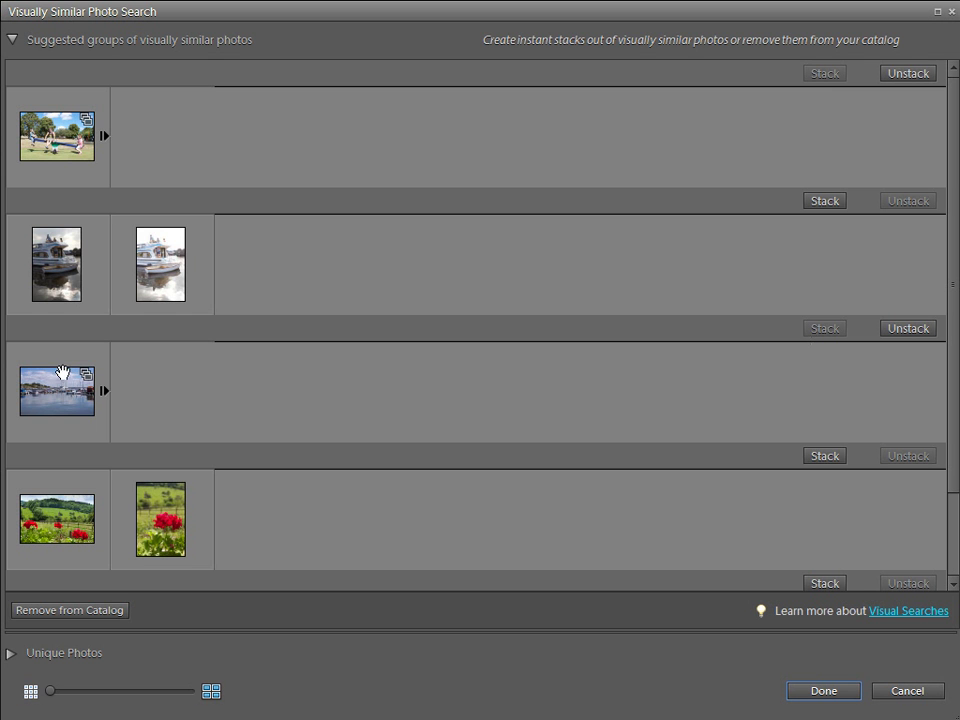
left_click(101, 392)
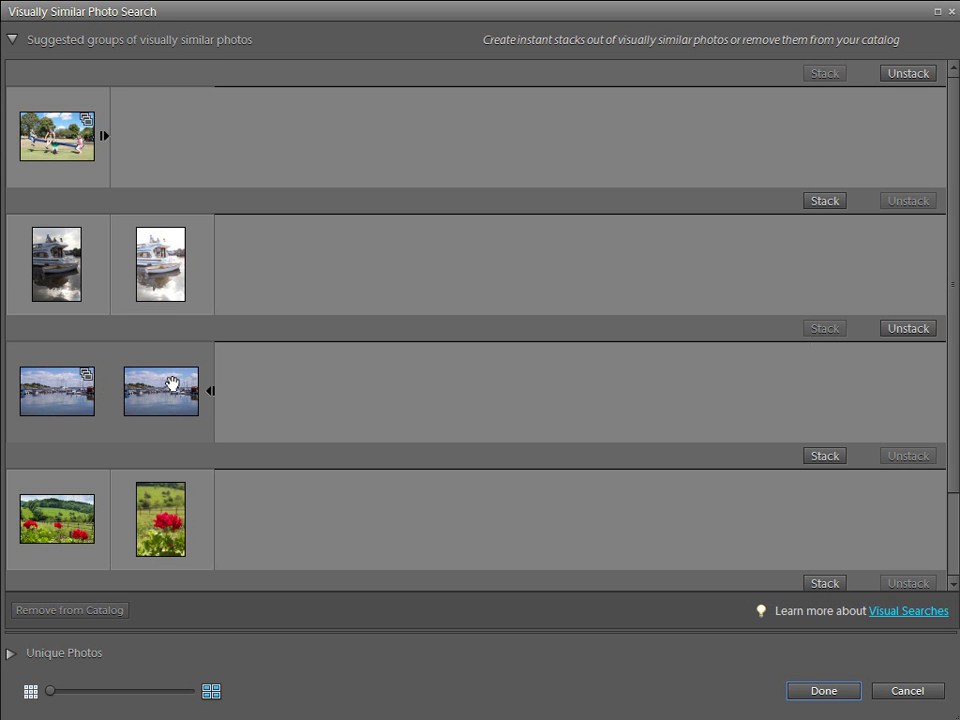
right_click(174, 386)
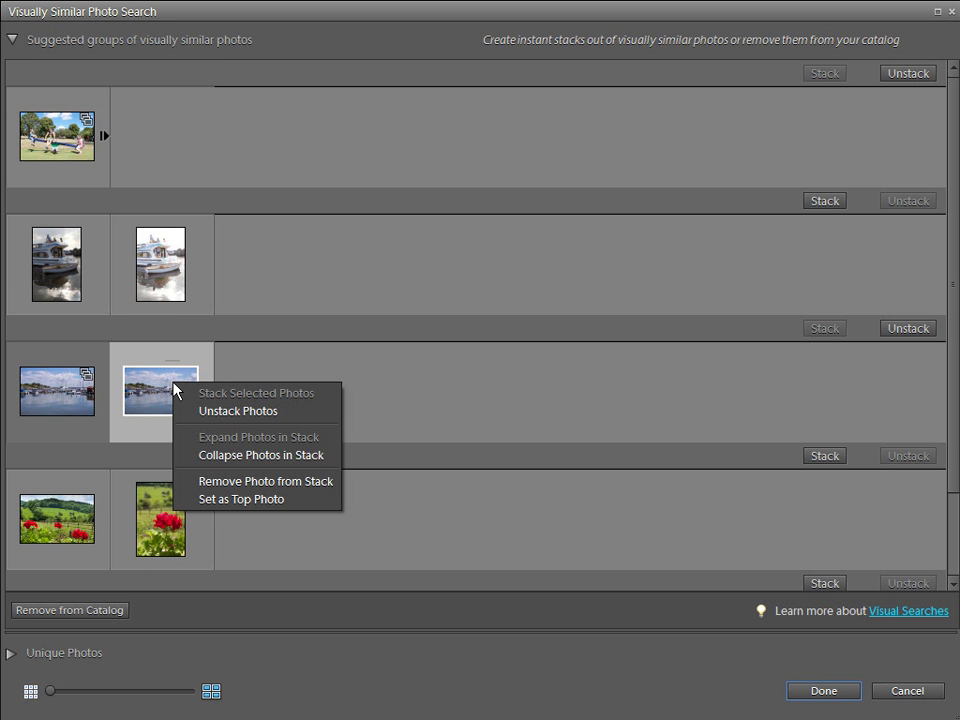
left_click(235, 481)
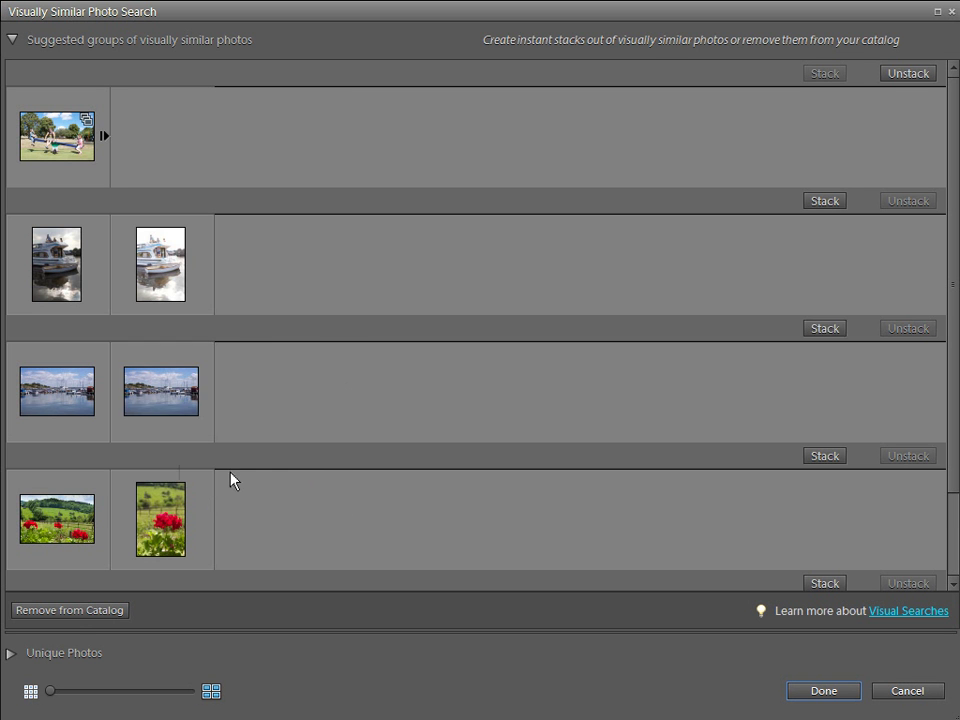
- Delete the selected harbour photo from the catalog, keeping the second flower photo
left_click(70, 610)
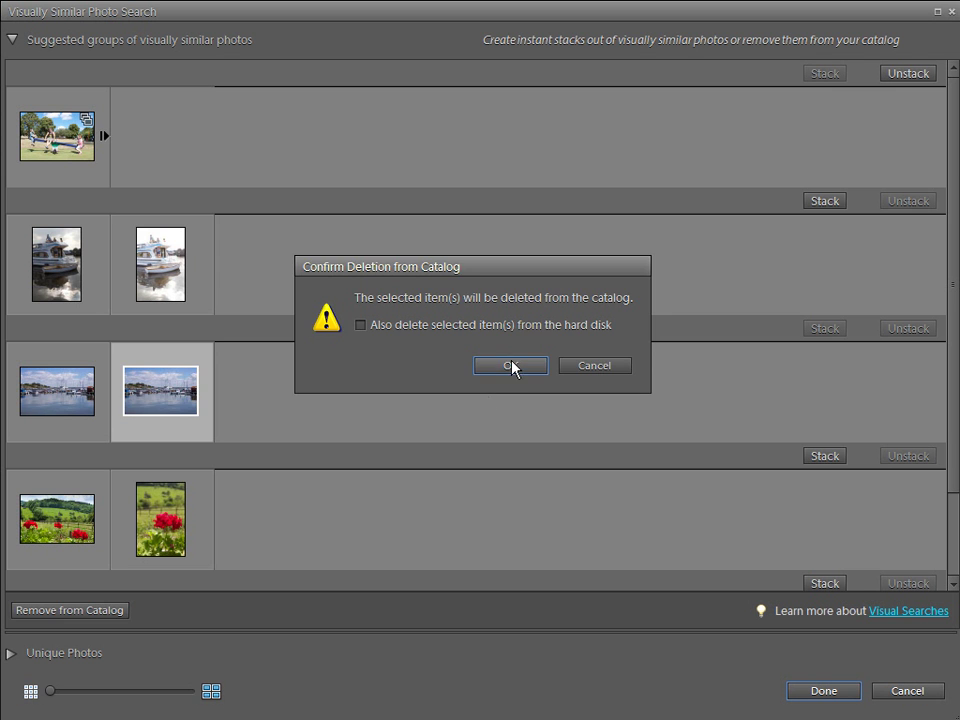
left_click(509, 365)
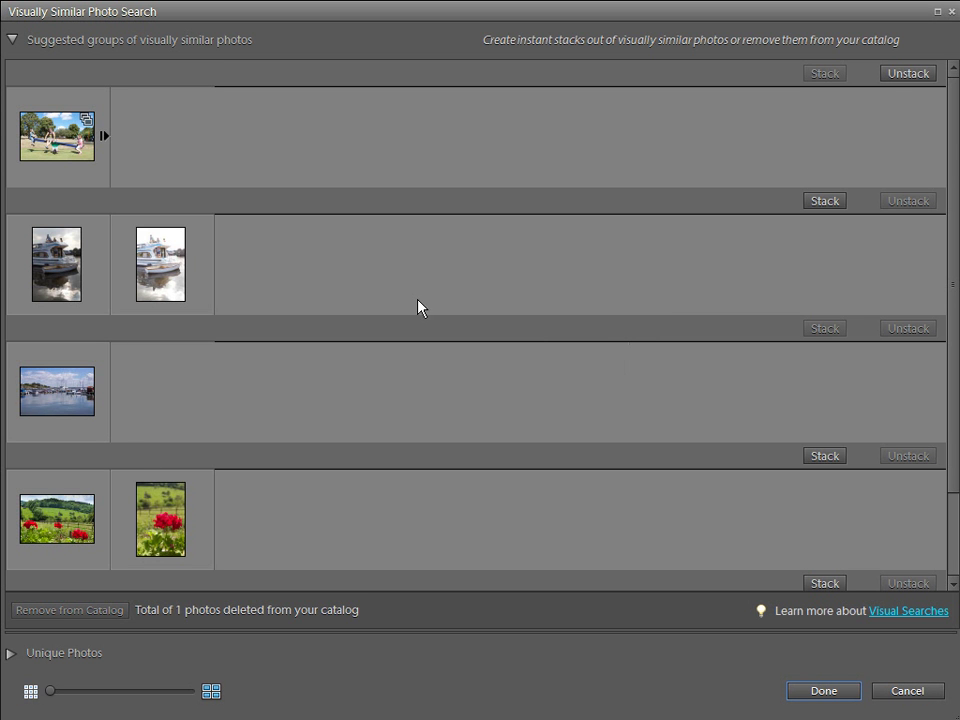
left_click(153, 510)
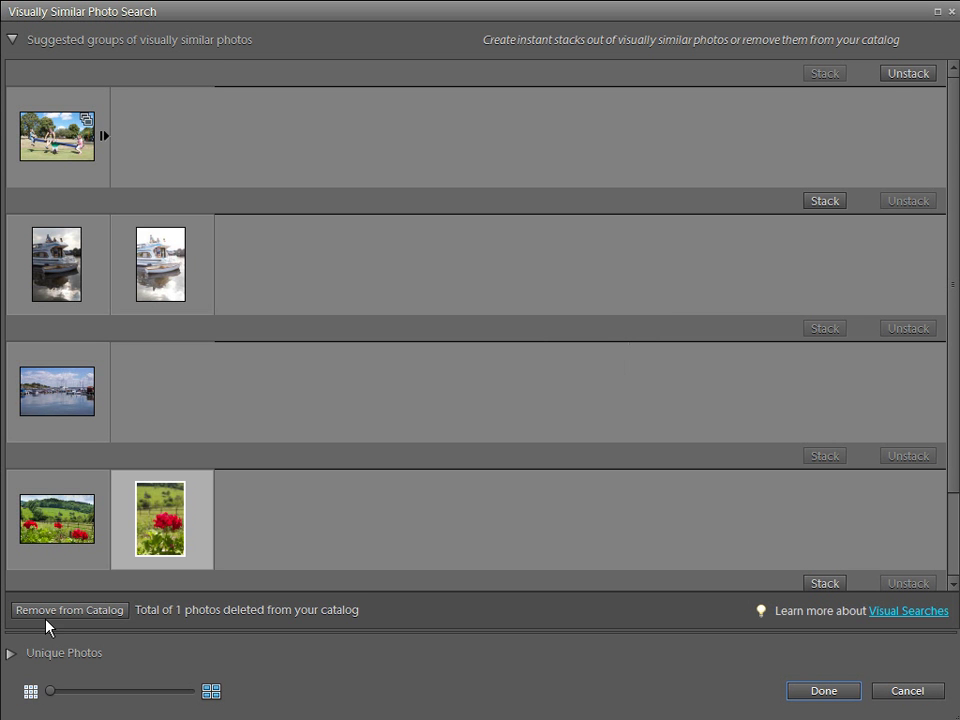
left_click(96, 611)
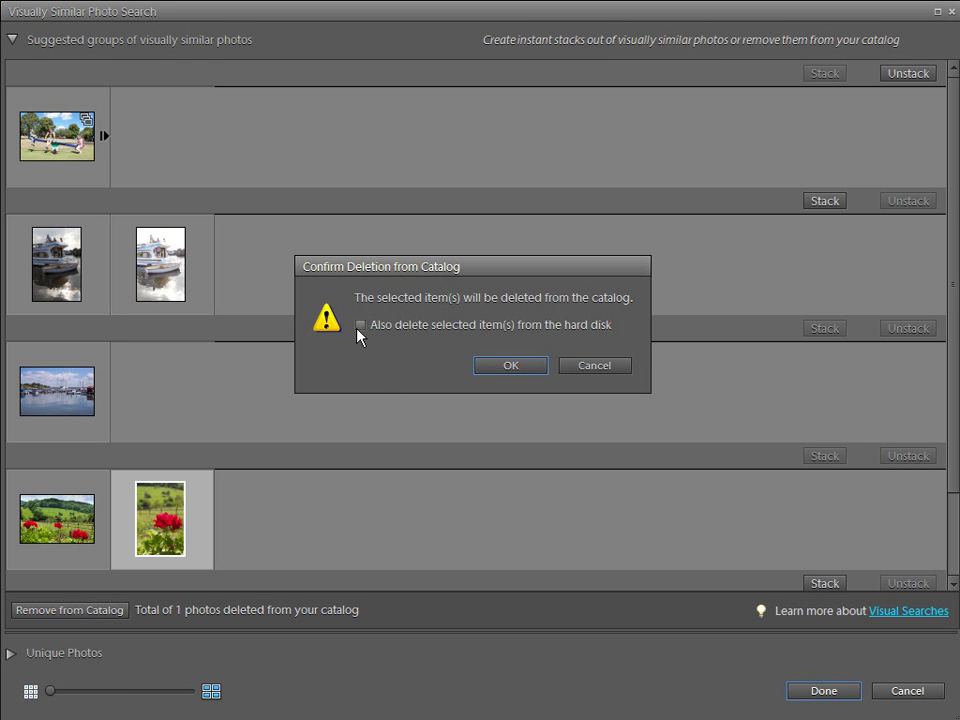
left_click(585, 370)
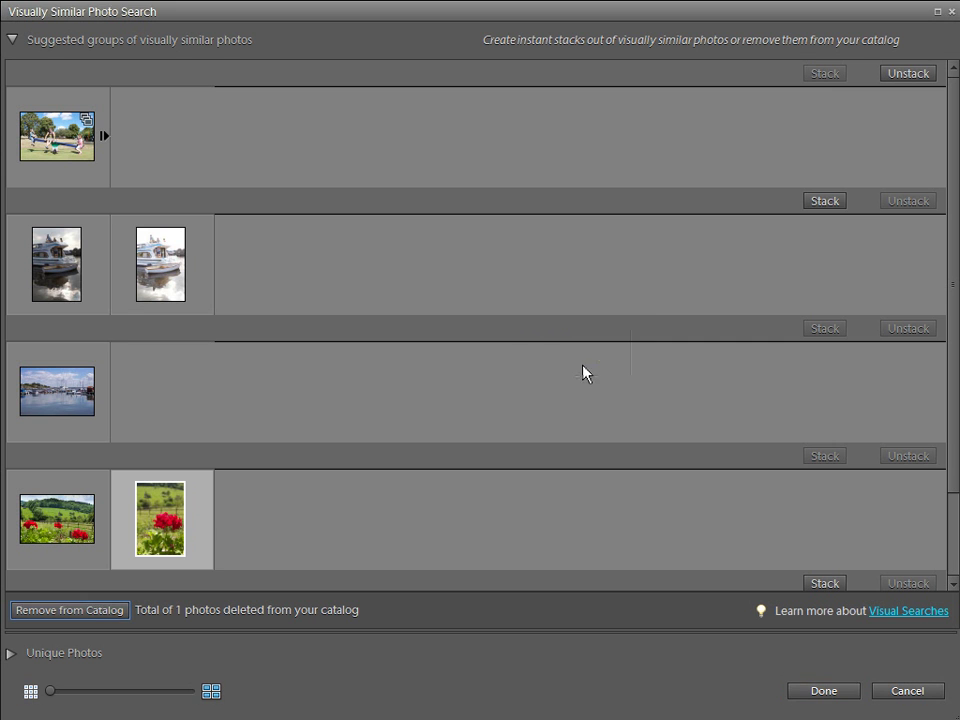
- Stack the two boat photos, finish the similar-photo search, and expand the boat stack
left_click(56, 264)
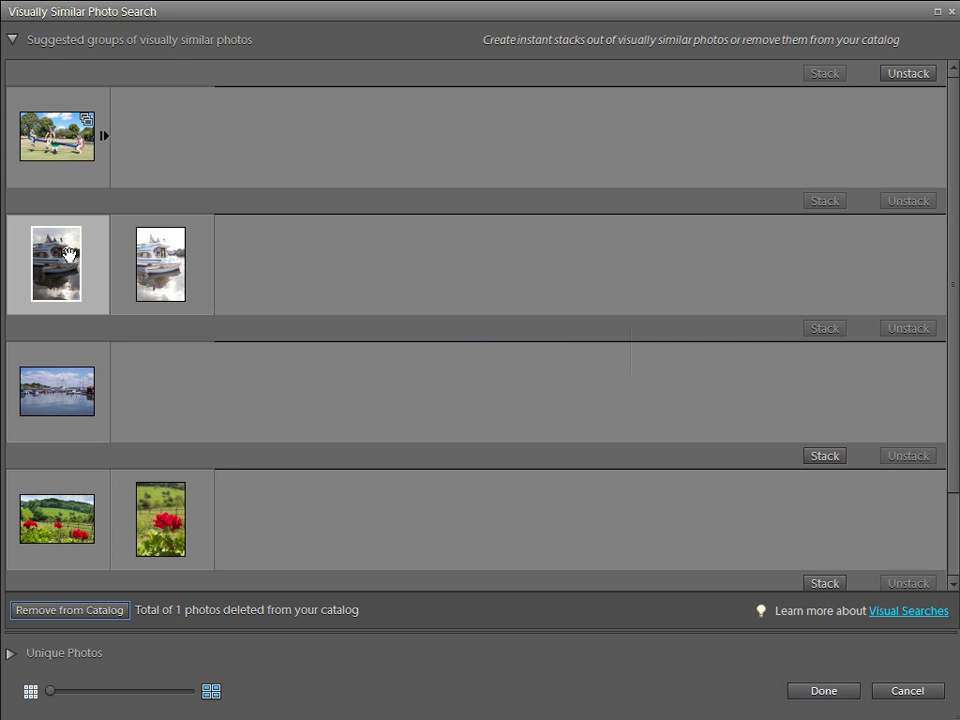
left_click(180, 265, "ctrl")
left_click(817, 201)
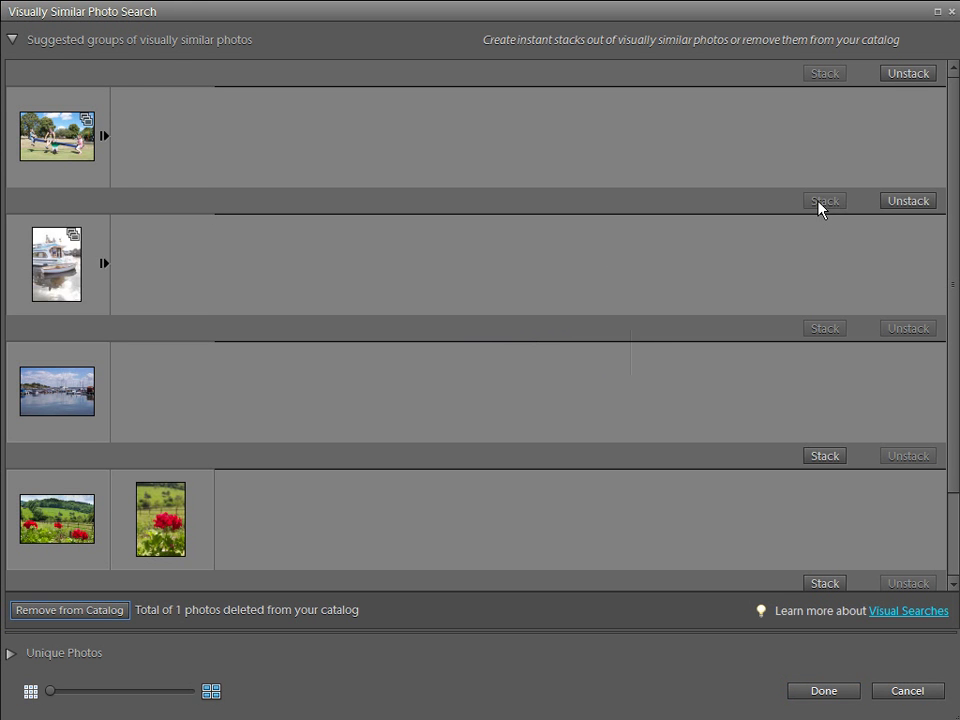
left_click(829, 691)
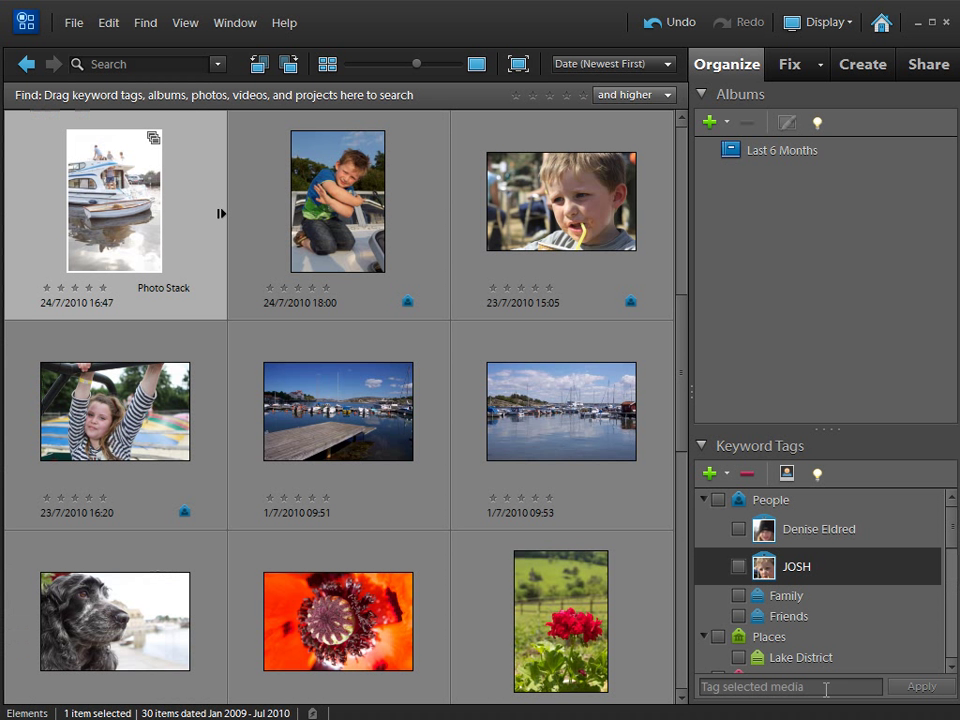
left_click(221, 213)
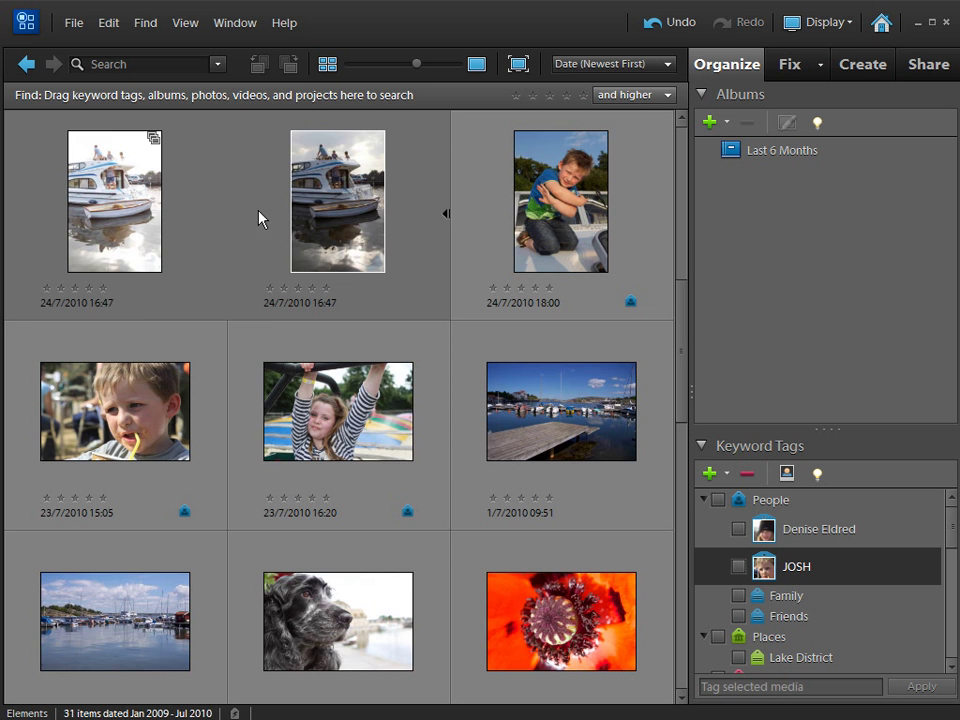
- Collapse the boat stack, show Video under View > Media Types, and select the sunset video
left_click(446, 213)
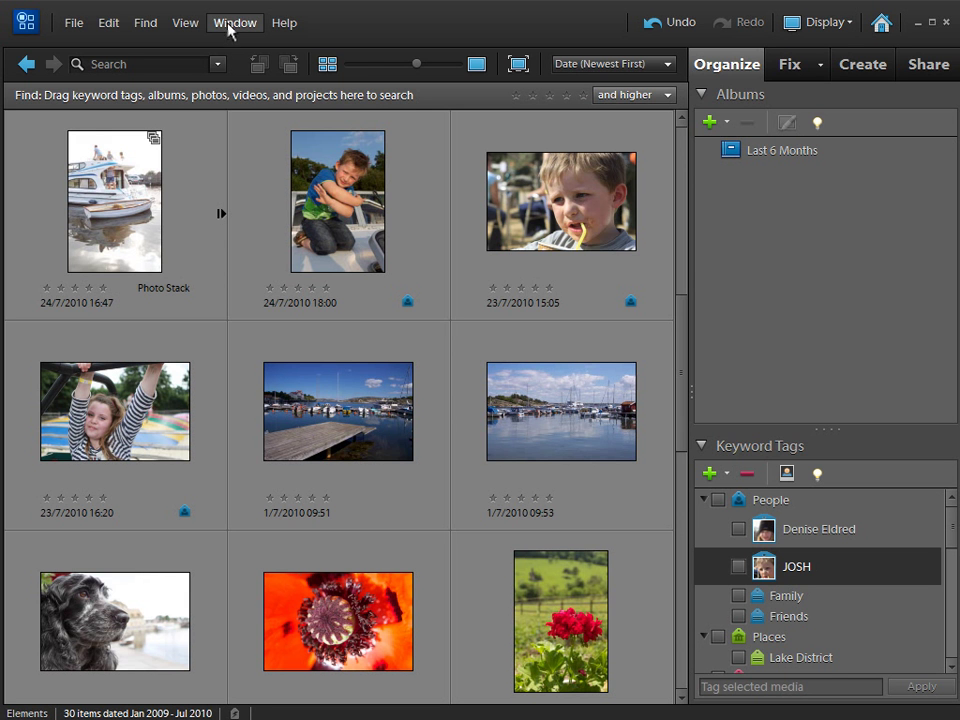
left_click(186, 26)
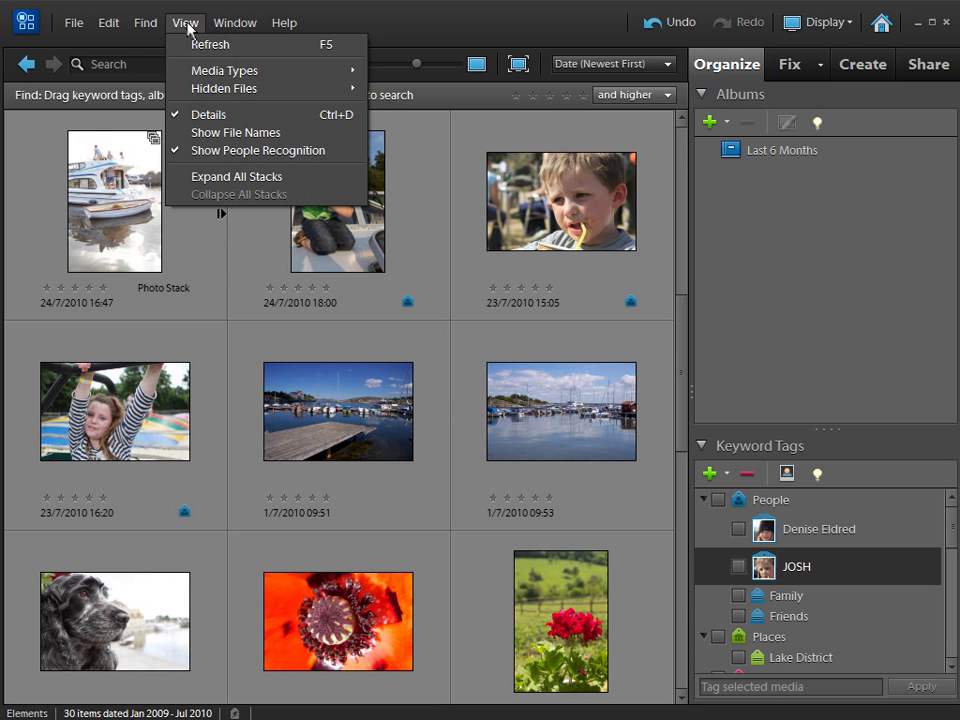
mouse_move(205, 70)
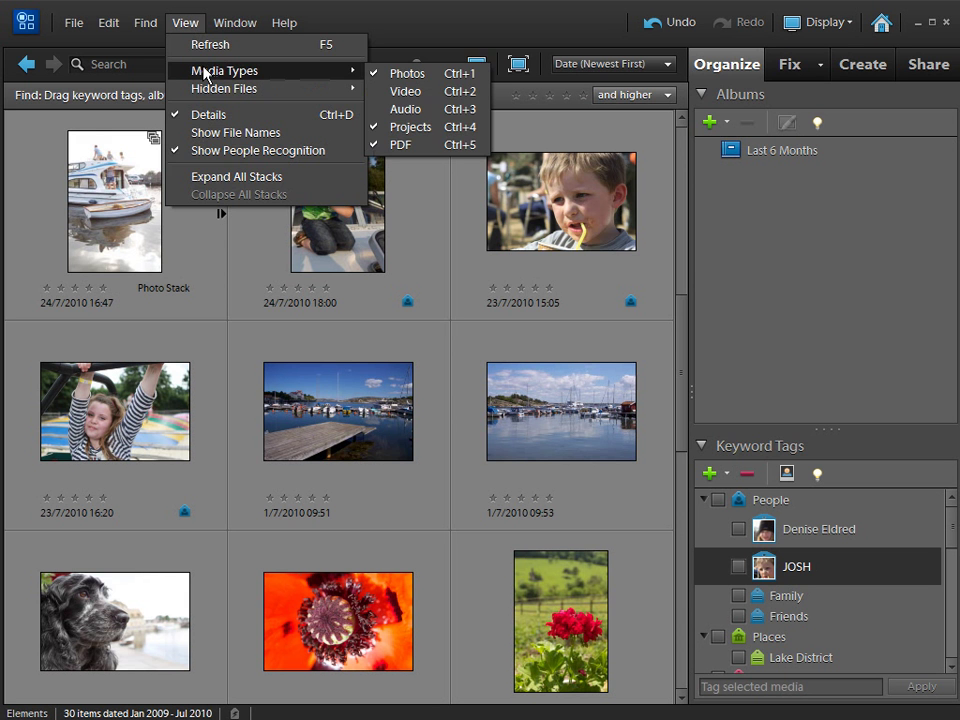
left_click(409, 83)
scroll(197, 234, "up", 3)
left_click(90, 208)
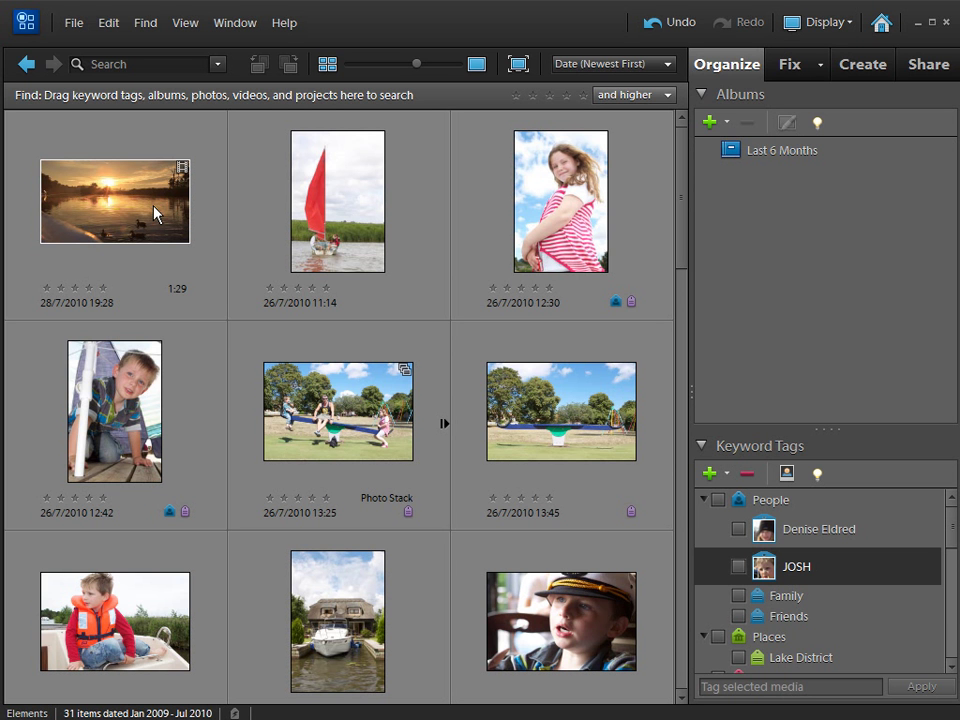
left_click(935, 64)
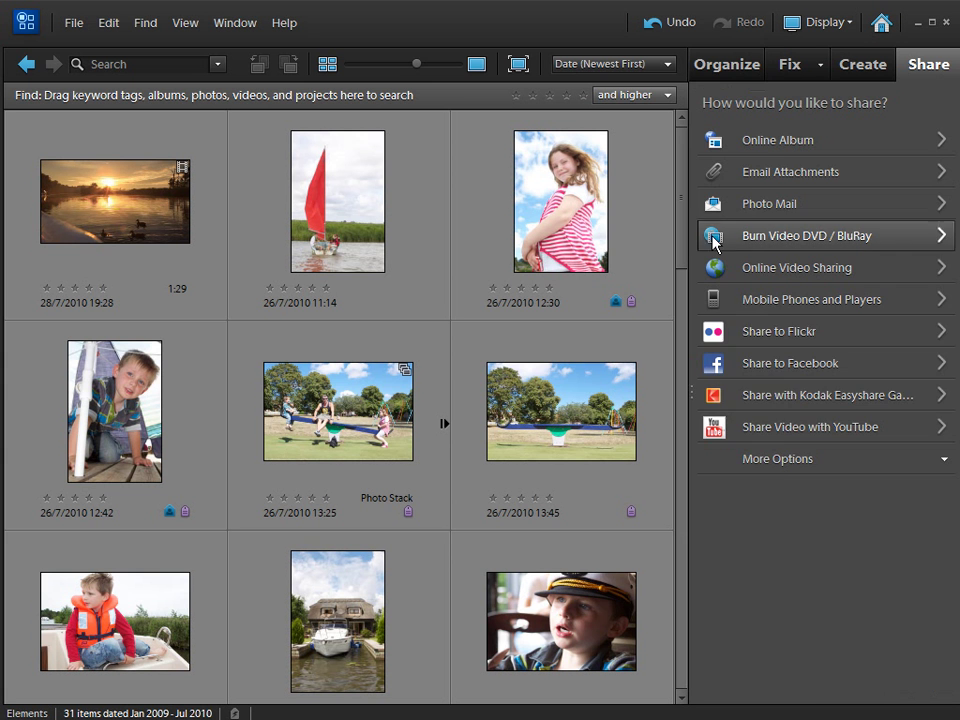
left_click(757, 430)
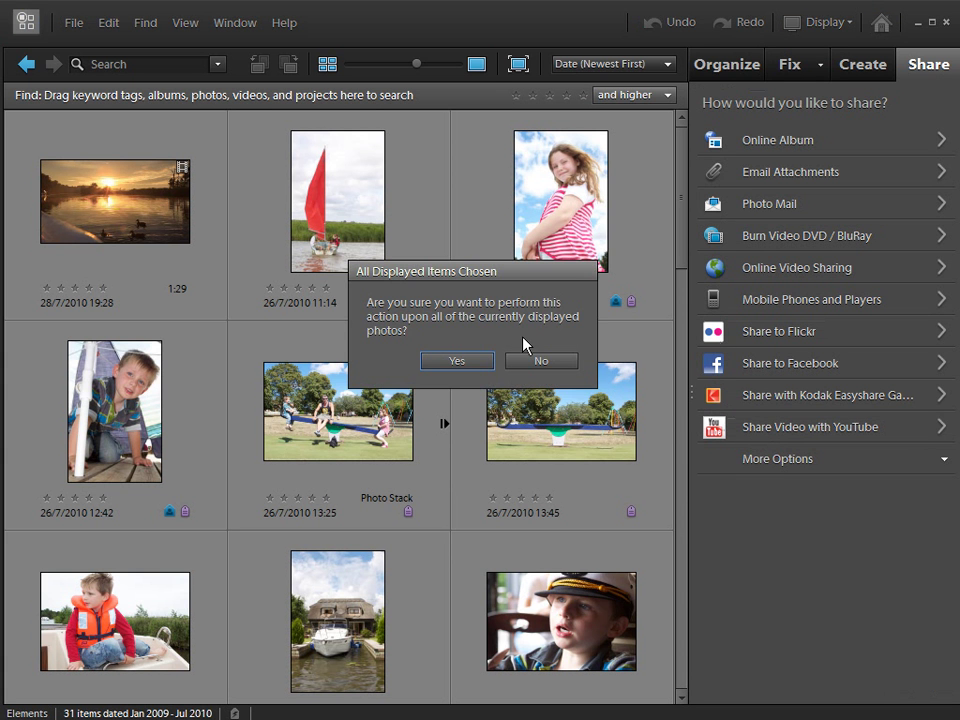
left_click(456, 361)
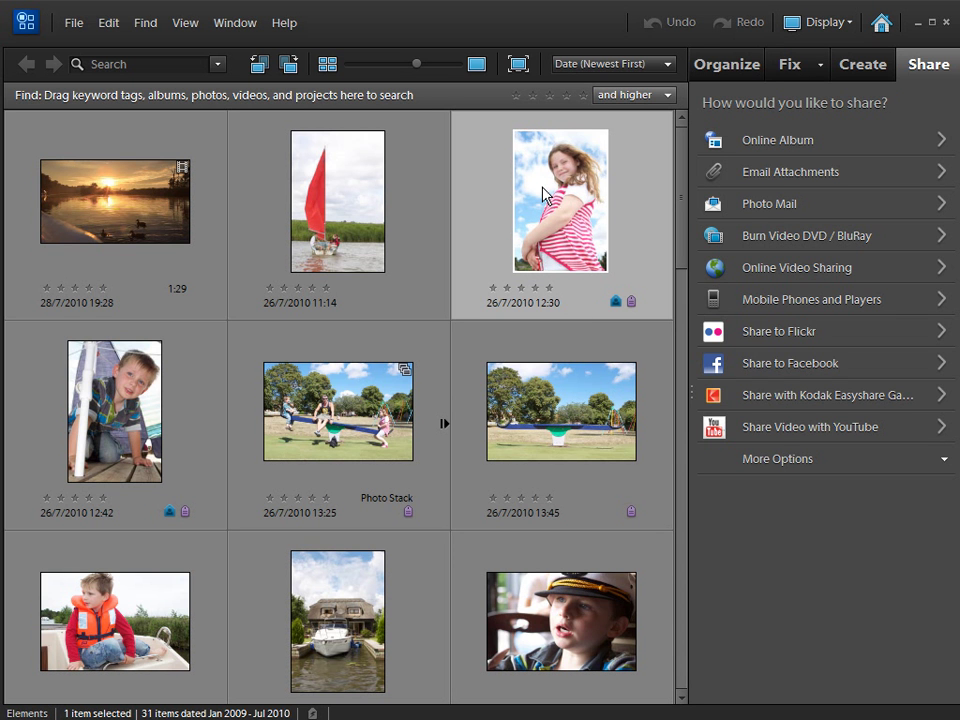
left_click(763, 378)
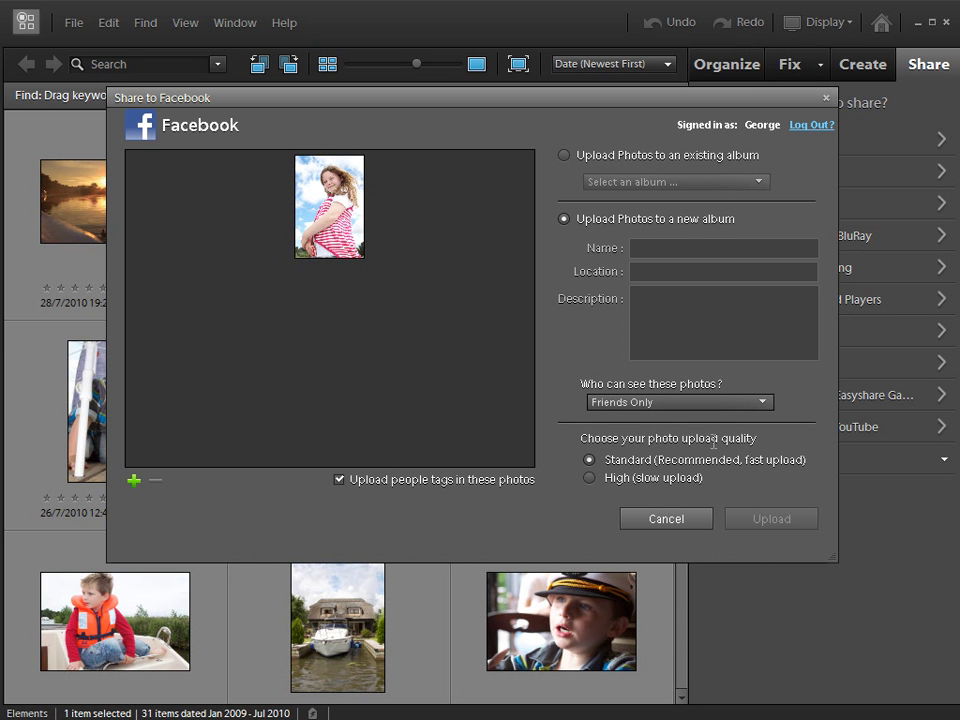
left_click(699, 401)
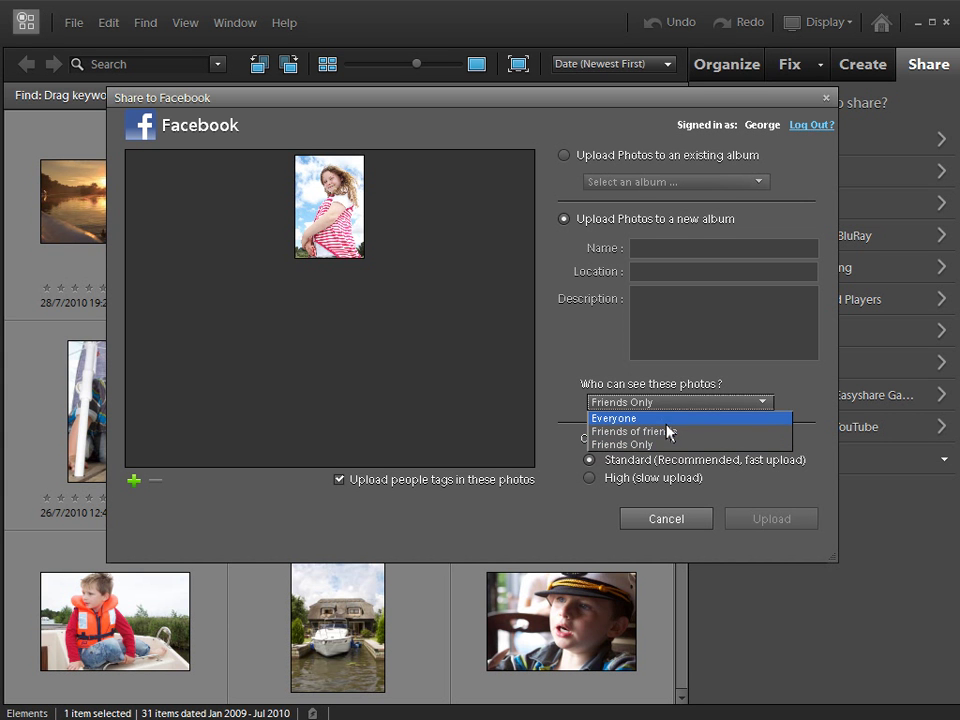
left_click(669, 433)
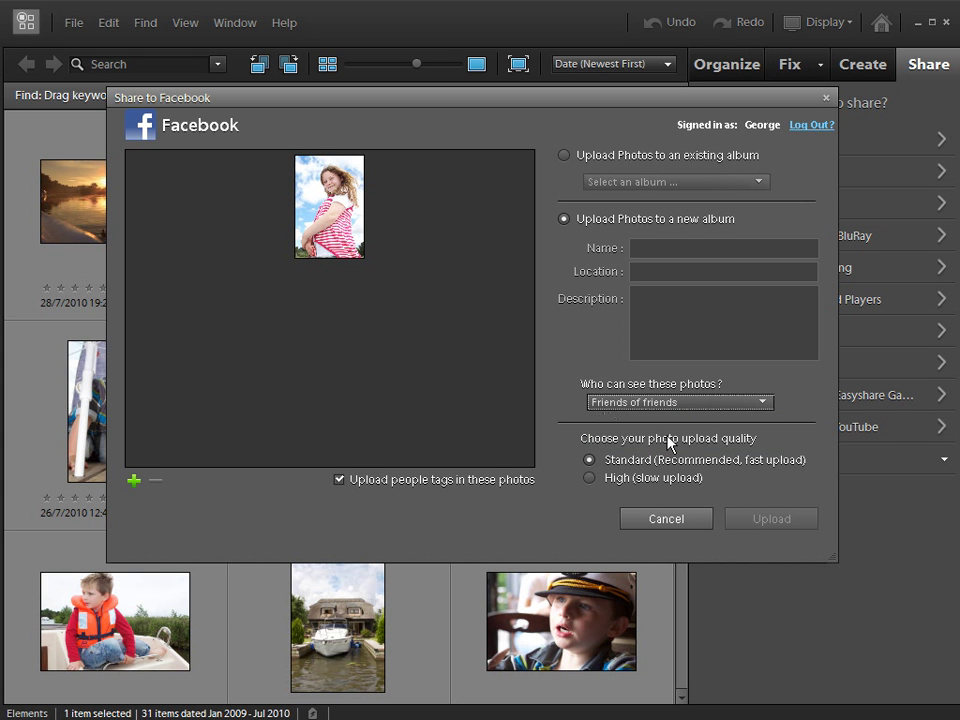
left_click(684, 517)
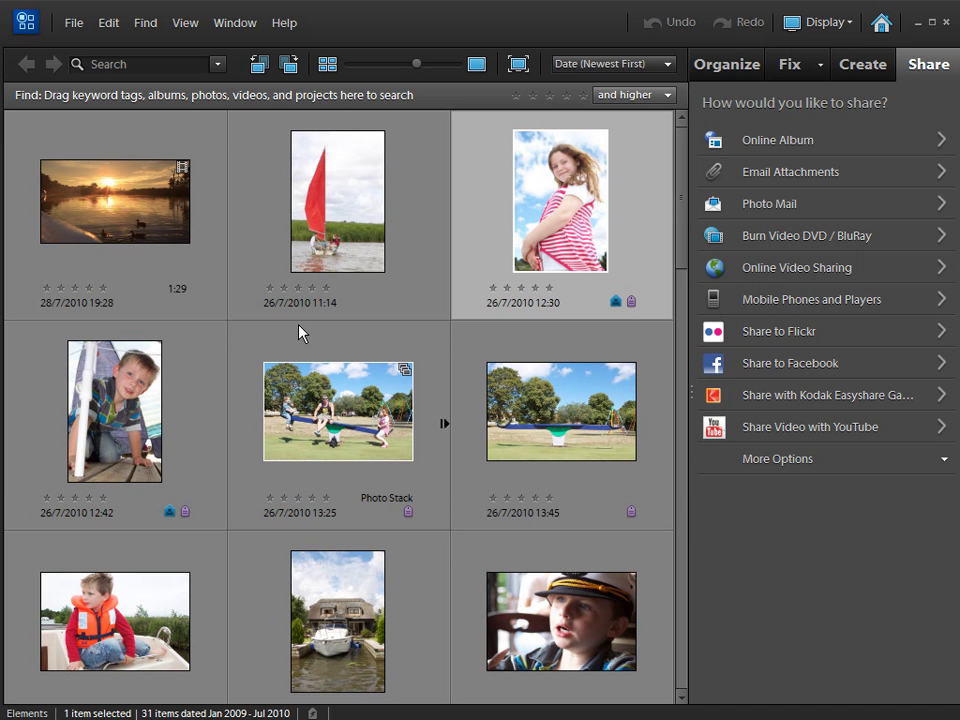
- Open the boy-in-life-jacket photo in Guided Photo Edit from the Fix dropdown
left_click(143, 610)
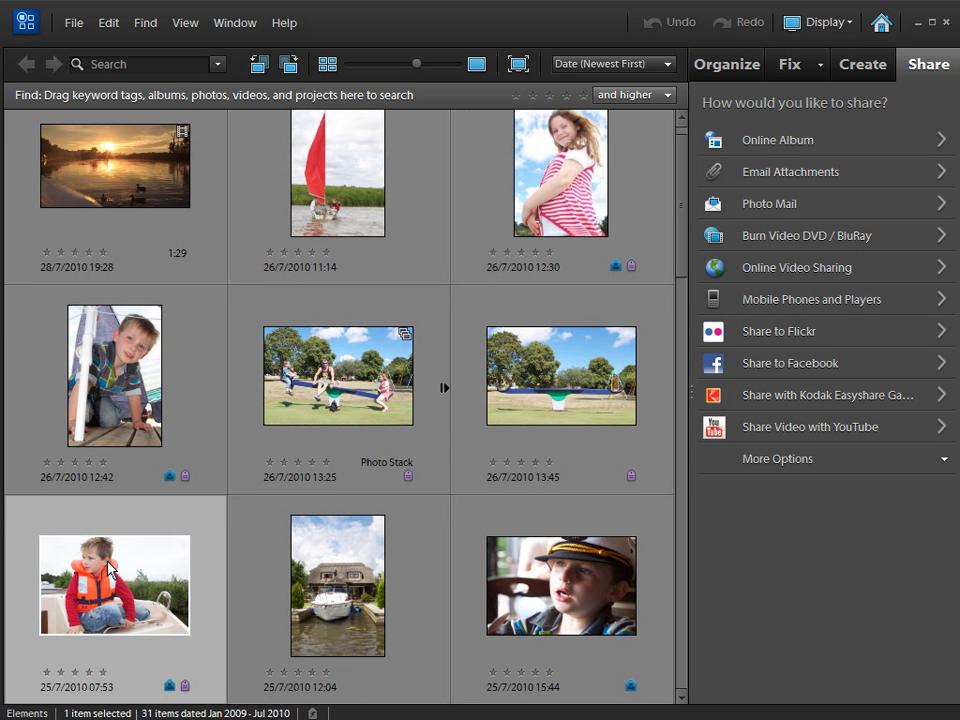
left_click(821, 66)
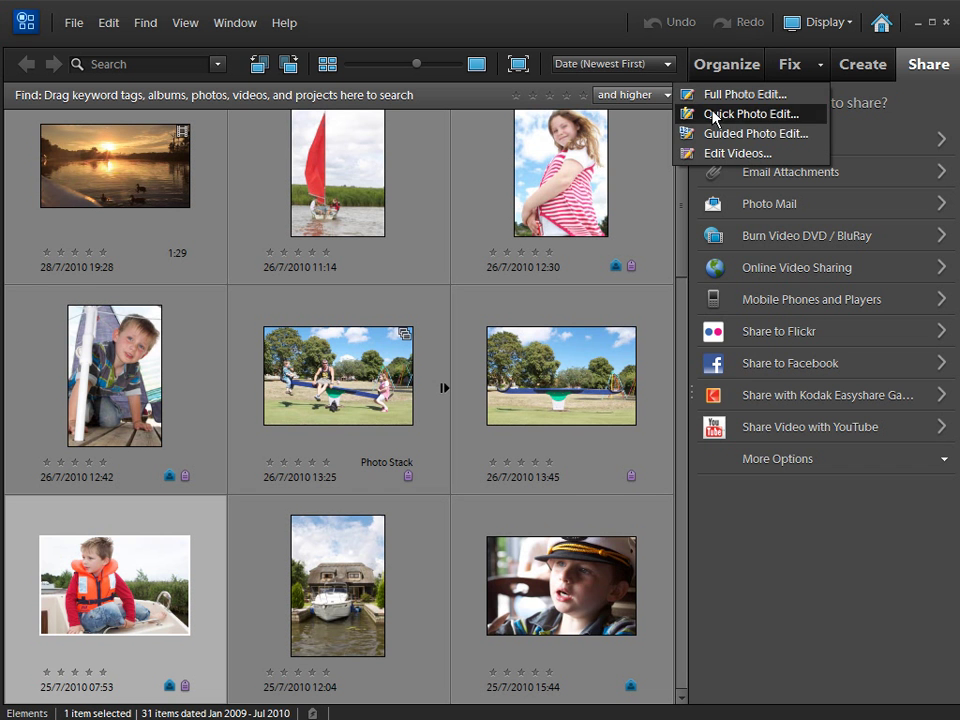
left_click(773, 133)
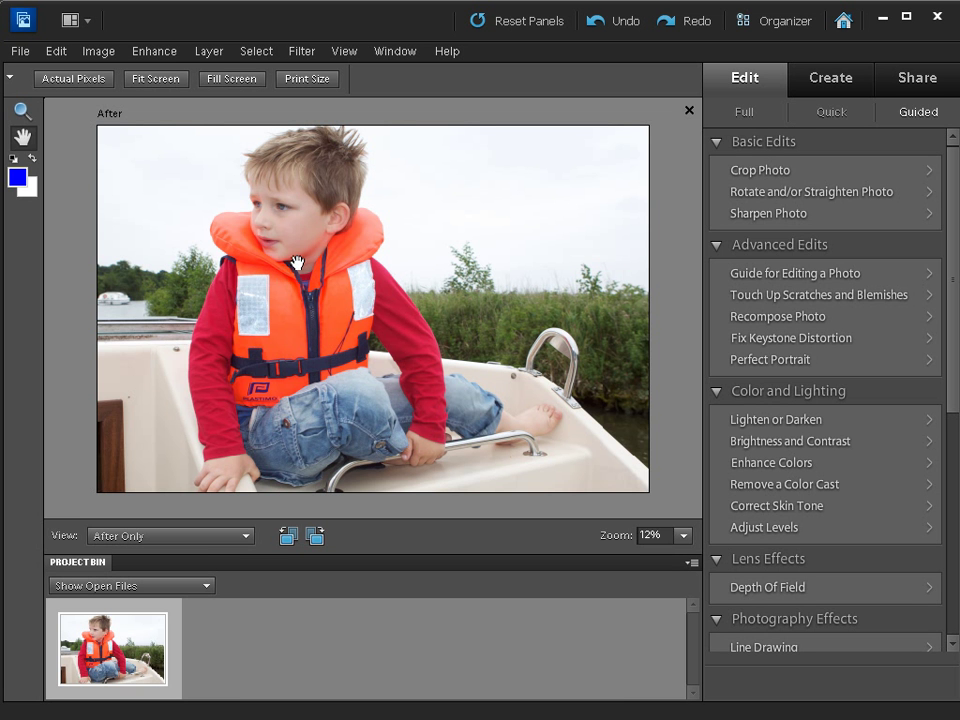
- Choose the Depth Of Field guided edit under Lens Effects
left_click(755, 590)
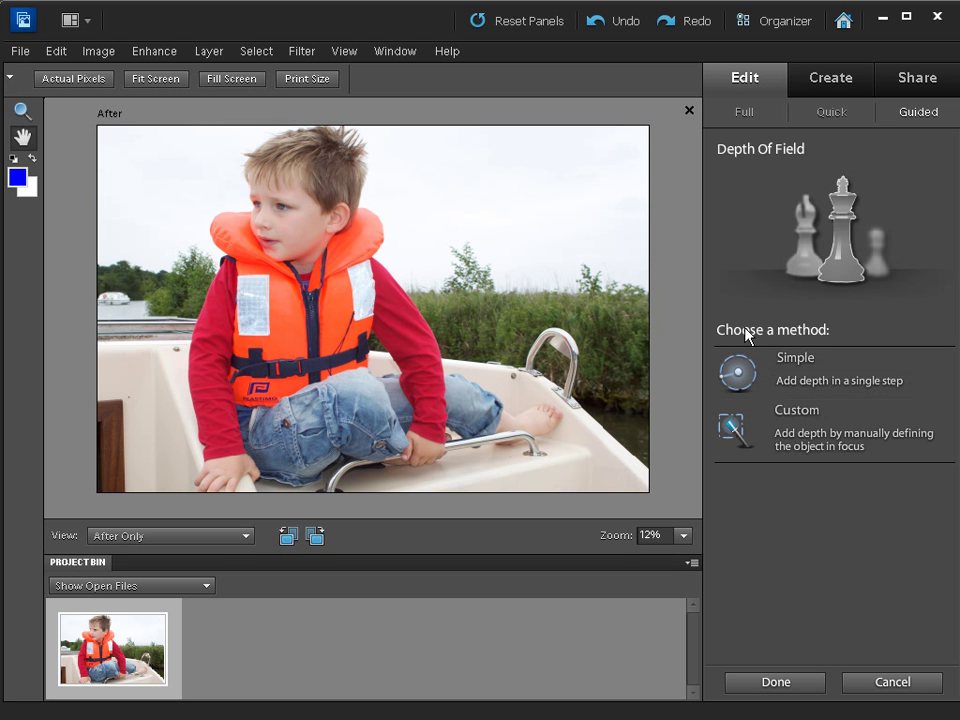
- Use the Simple method: add blur and drag the focus gradient over the boy's face
left_click(786, 385)
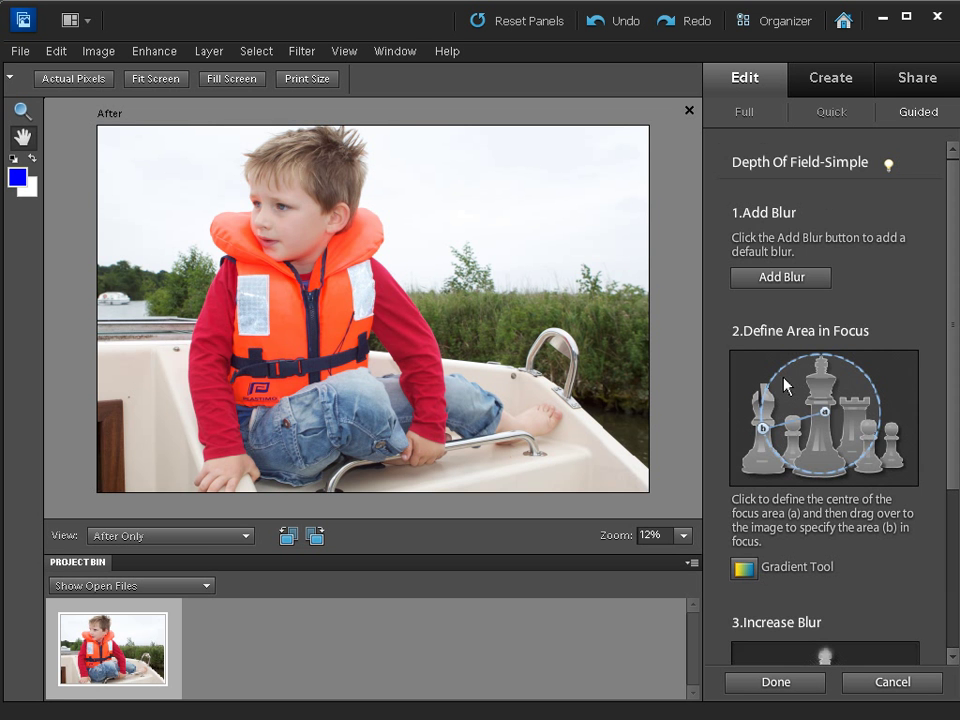
left_click(799, 284)
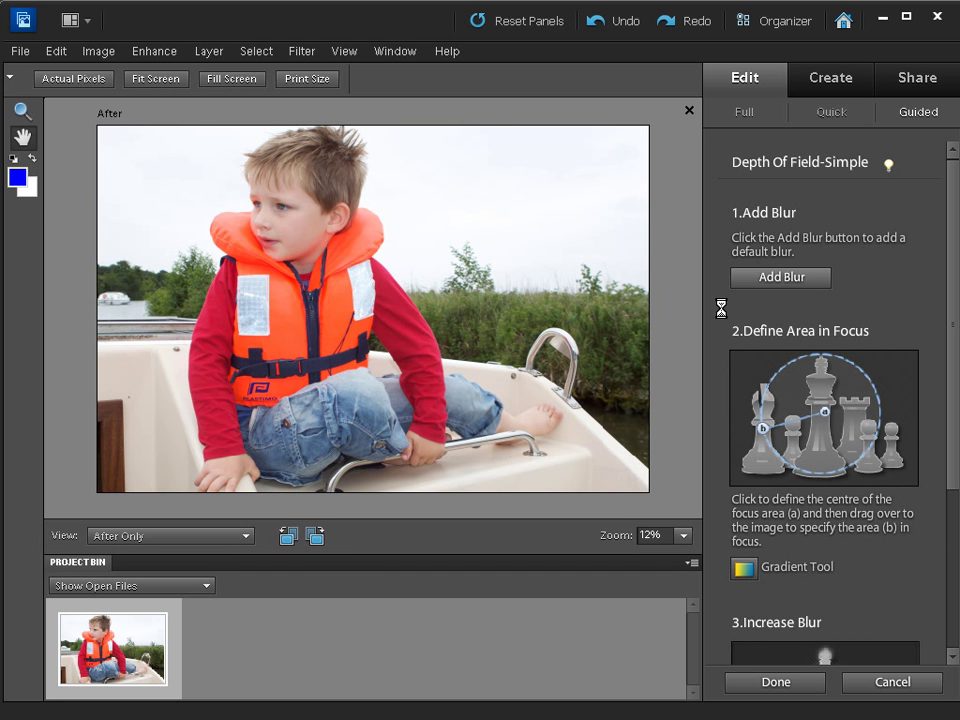
left_click(751, 573)
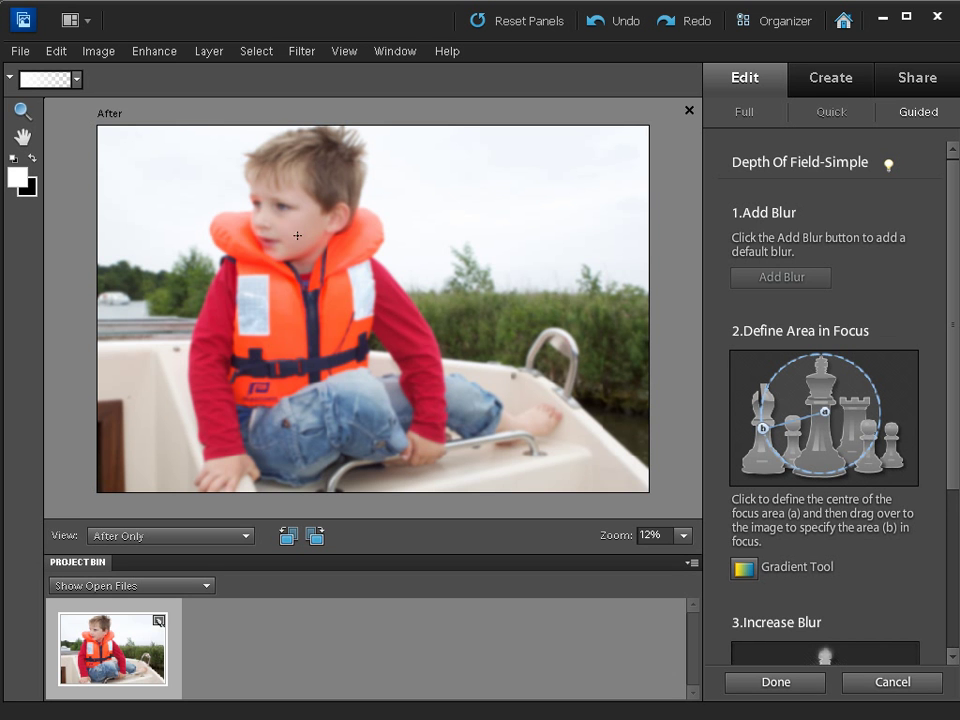
left_click_drag(294, 217, 319, 379)
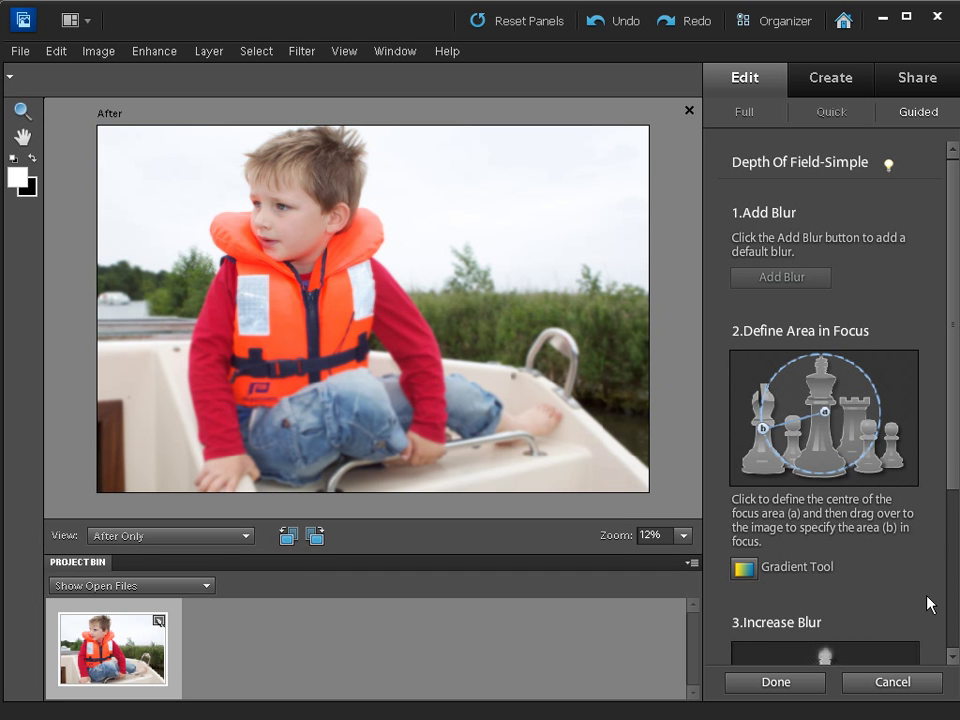
scroll(949, 628, "down", 5)
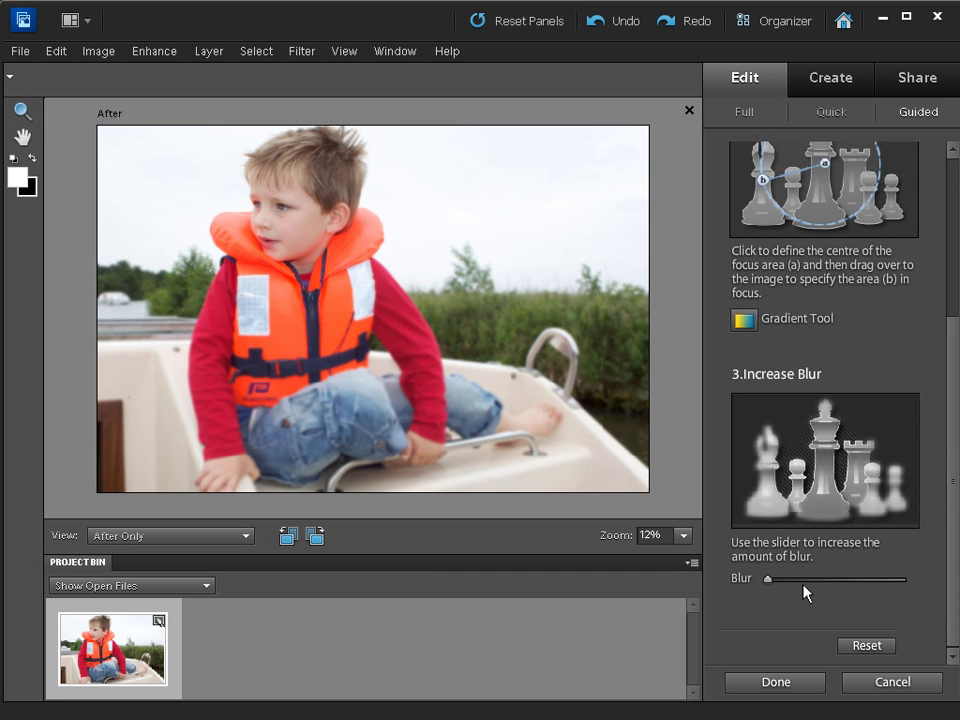
key("h")
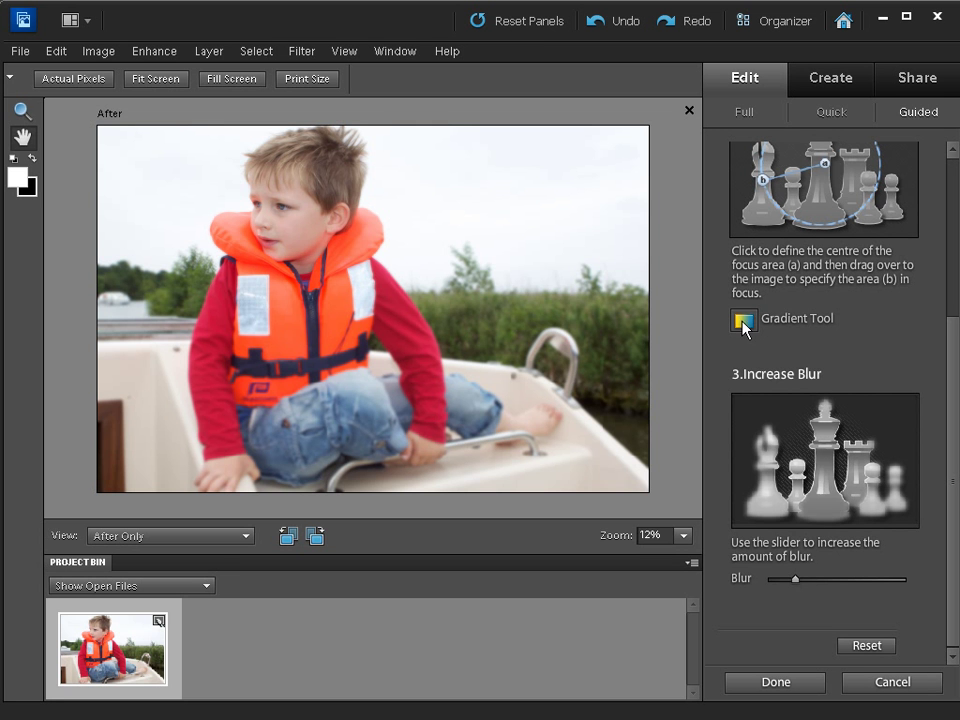
- Finish the depth-of-field edit, then in Full edit toggle Background copy and masked layer to compare, leaving both visible
left_click(786, 688)
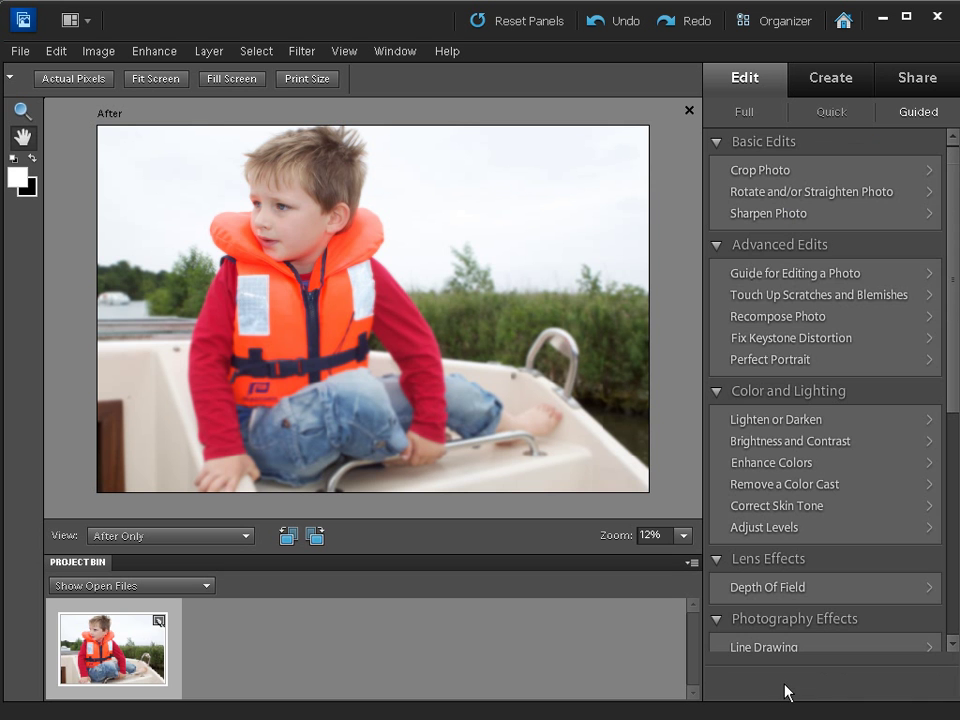
left_click(744, 112)
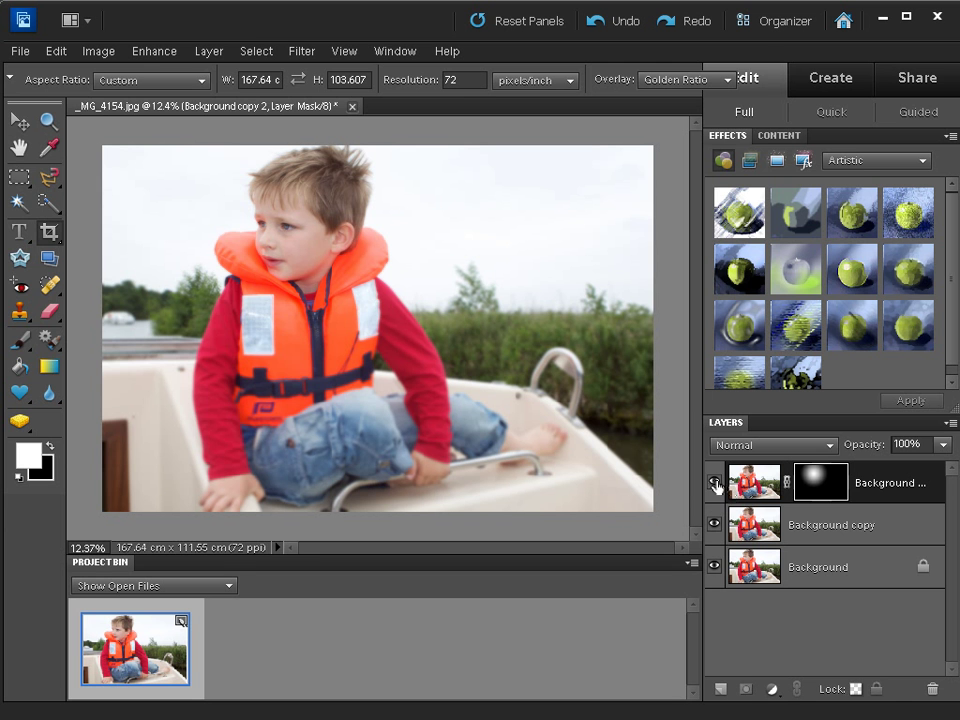
left_click(714, 484)
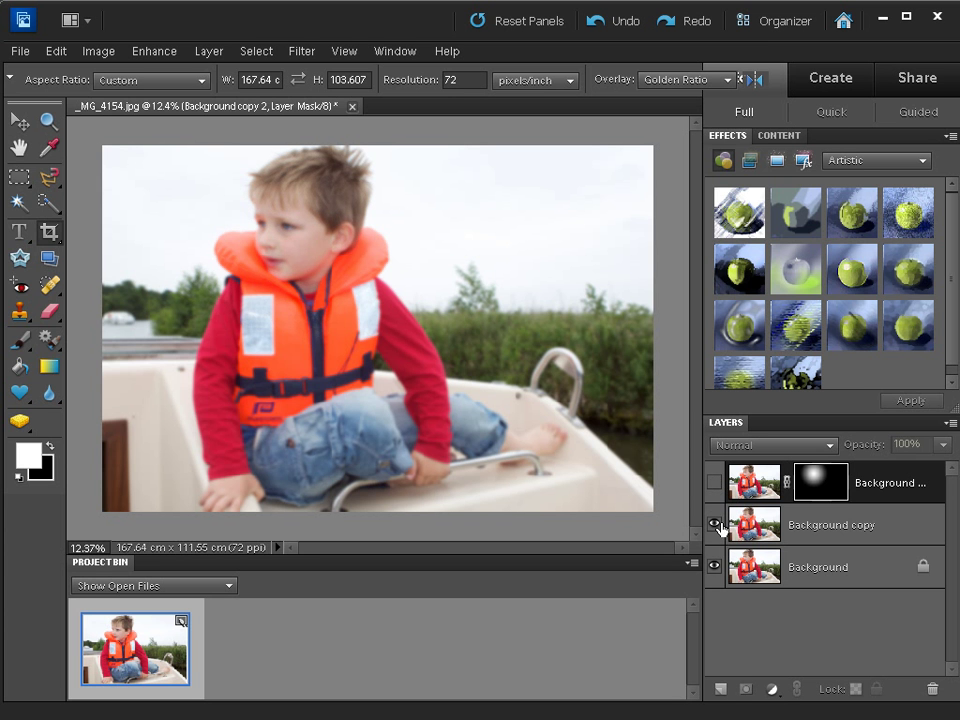
left_click(714, 524)
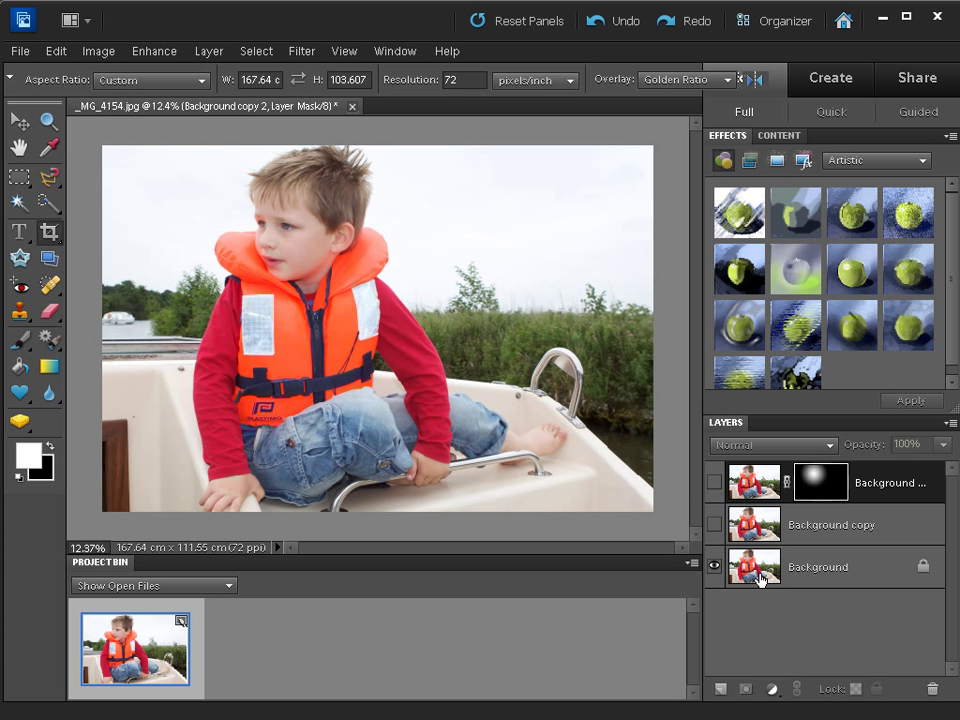
left_click(714, 525)
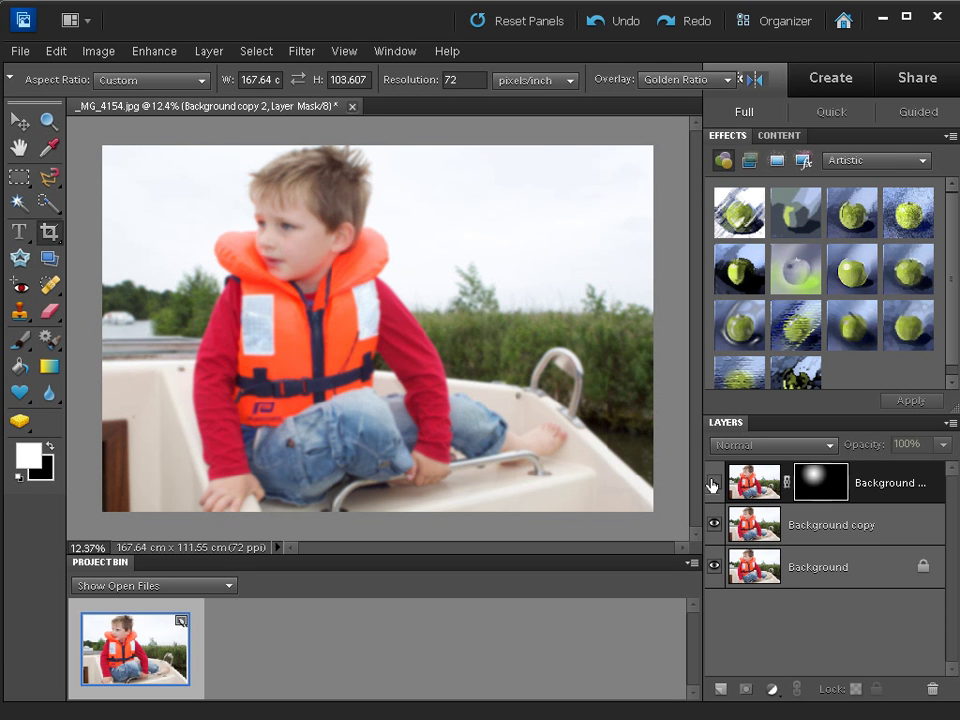
left_click(713, 484)
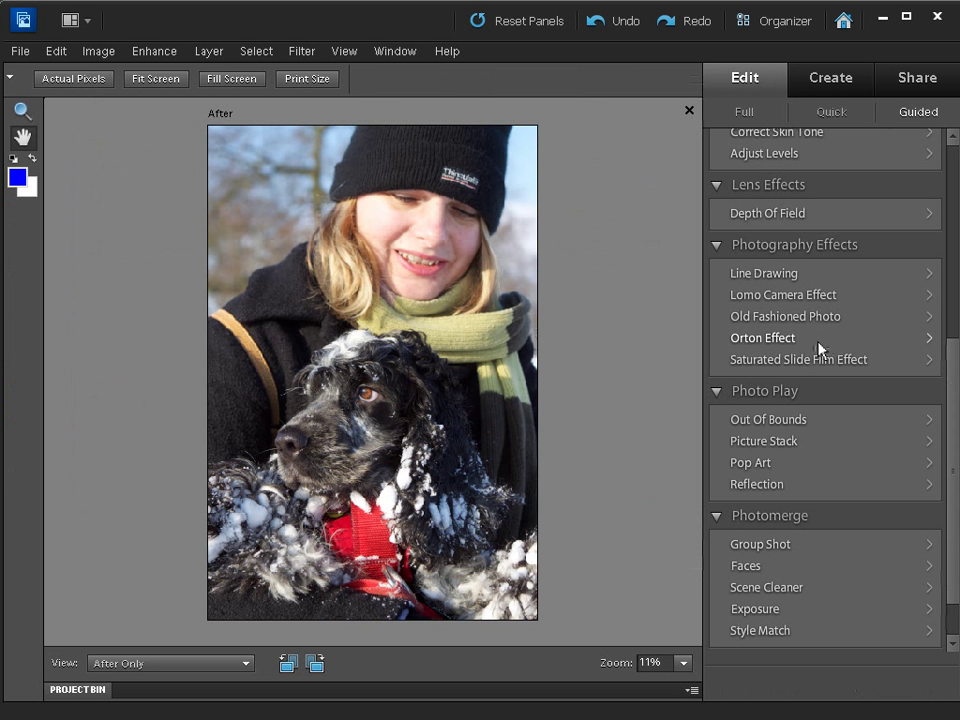
- Apply the Orton Effect to the woman-and-dog photo with slightly increased blur and noise
left_click(787, 341)
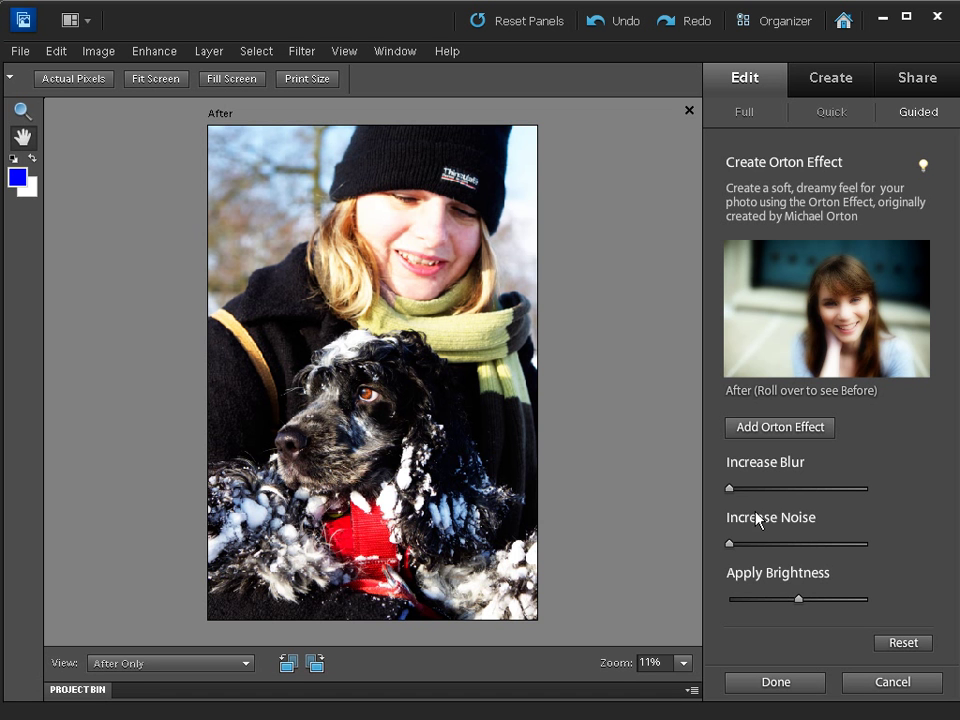
left_click_drag(745, 489, 757, 492)
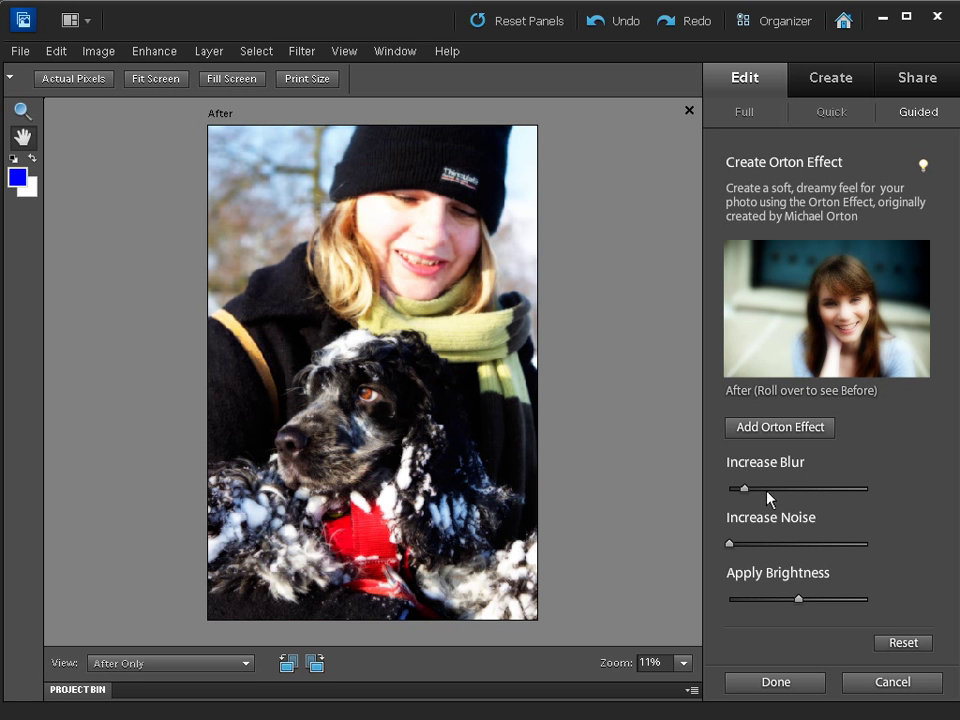
left_click(752, 490)
left_click(738, 545)
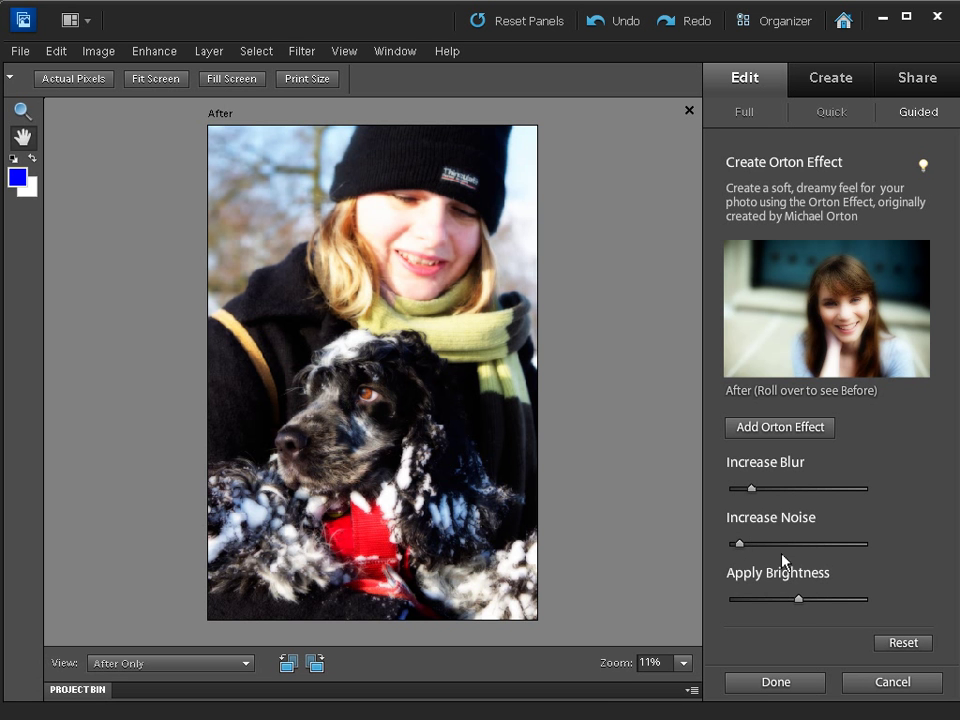
left_click(787, 683)
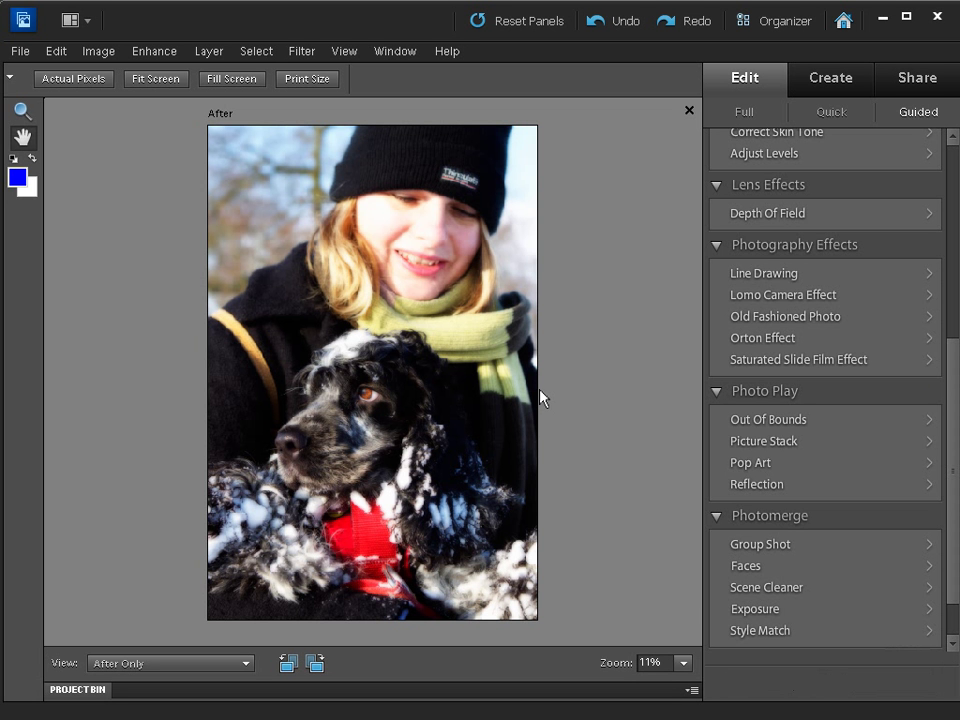
- In Full edit, draw a crop box over the landscape and preview Rule of Thirds and Golden Ratio overlays
left_click(756, 112)
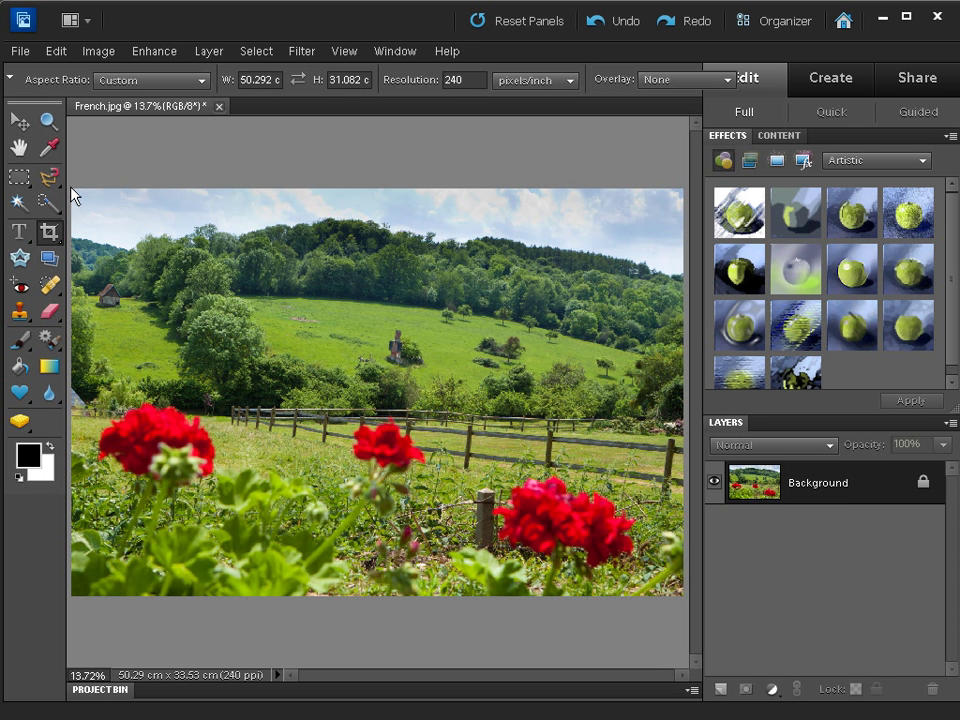
left_click_drag(73, 191, 681, 686)
left_click(660, 82)
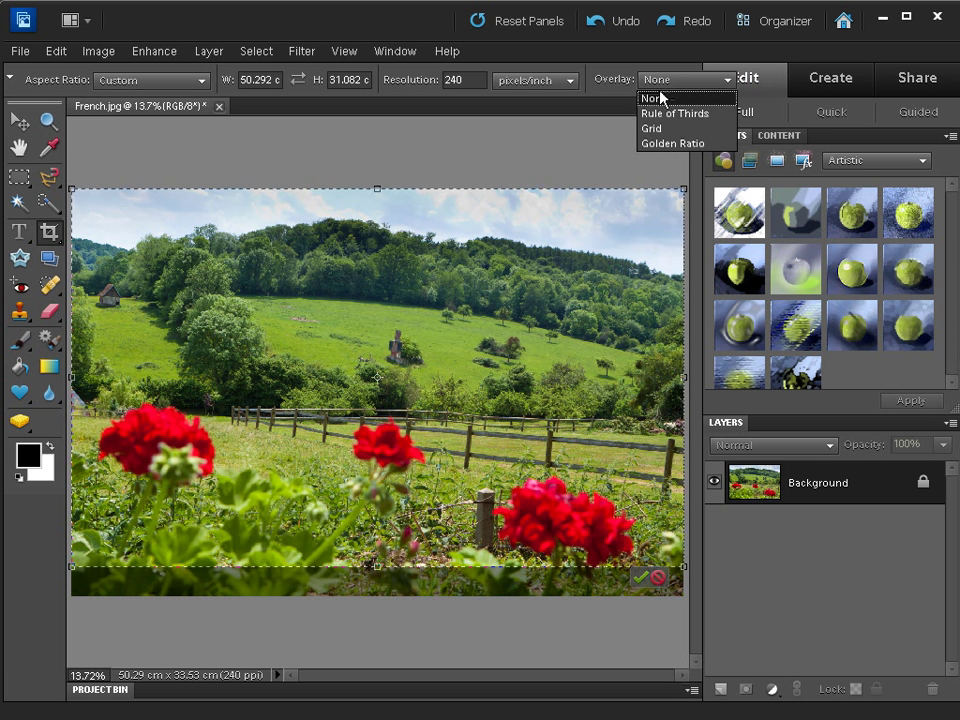
left_click(661, 114)
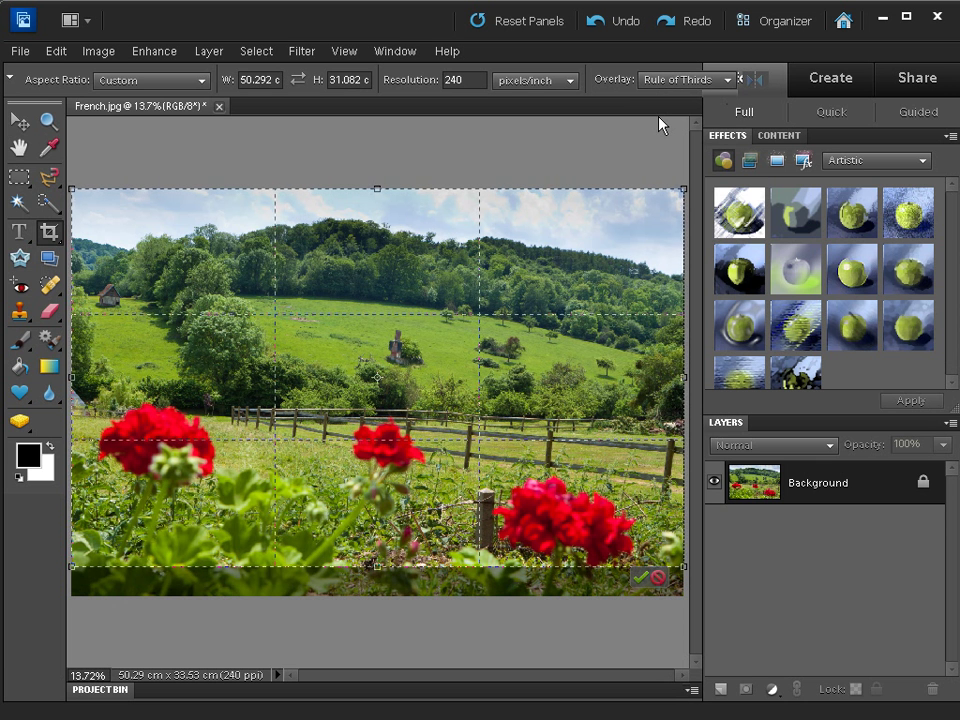
left_click(660, 88)
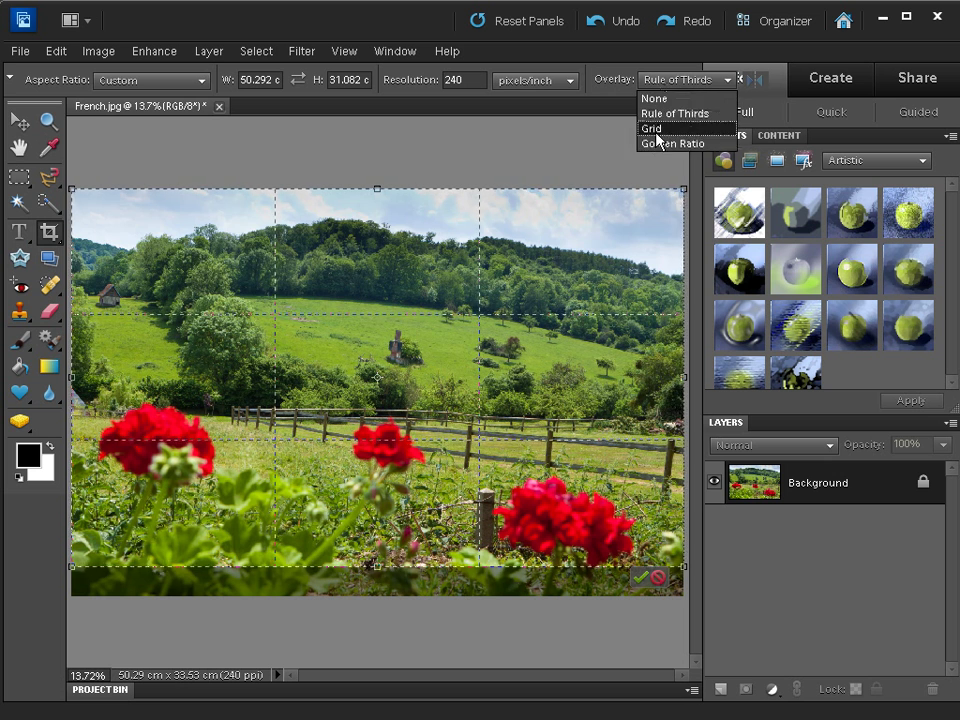
left_click(668, 142)
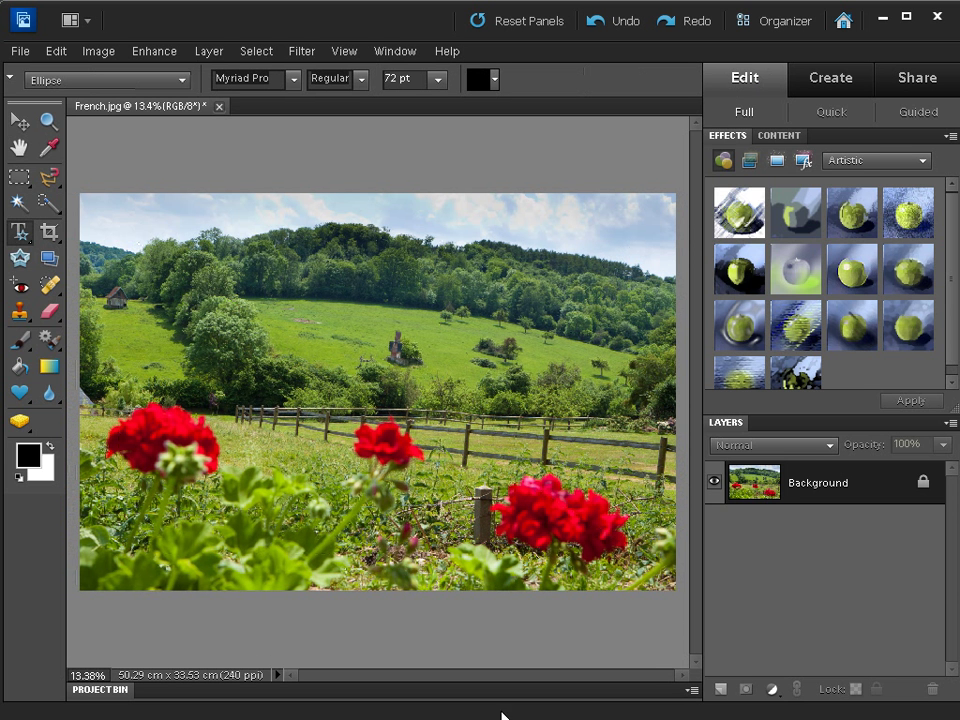
- Select the Text on Shape tool and set the text colour to red
left_click(24, 235)
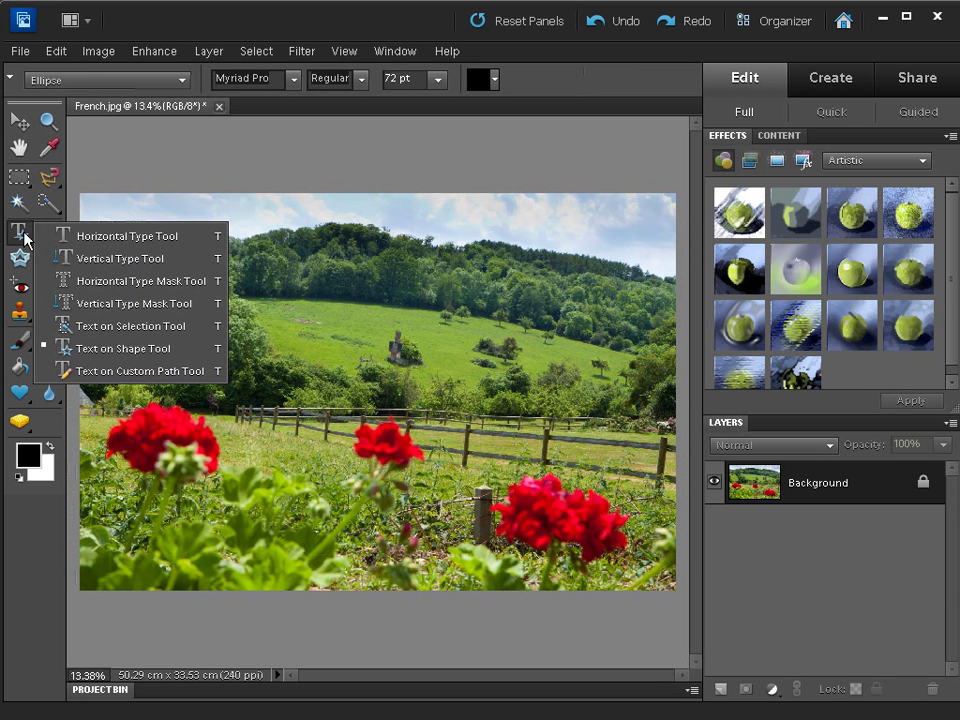
left_click(142, 370)
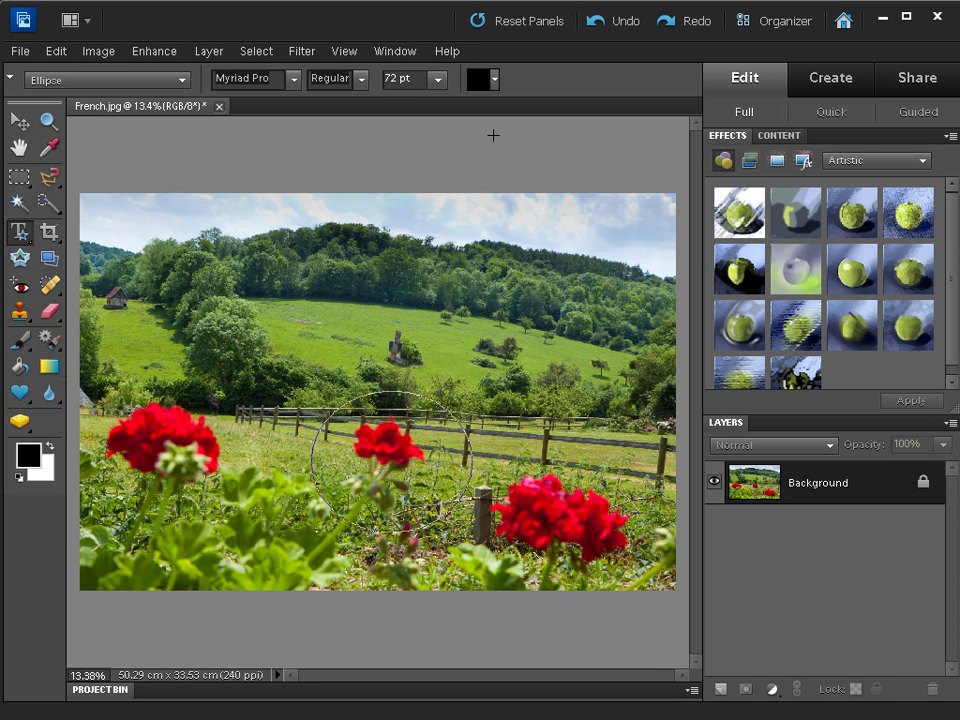
left_click(481, 80)
left_click(800, 328)
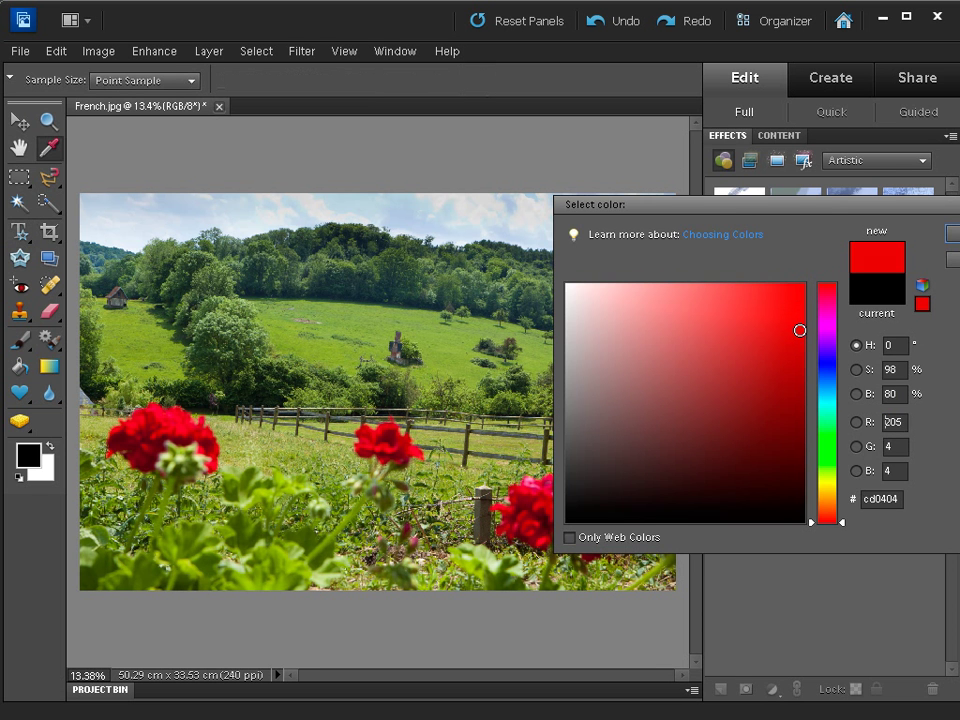
key("Return")
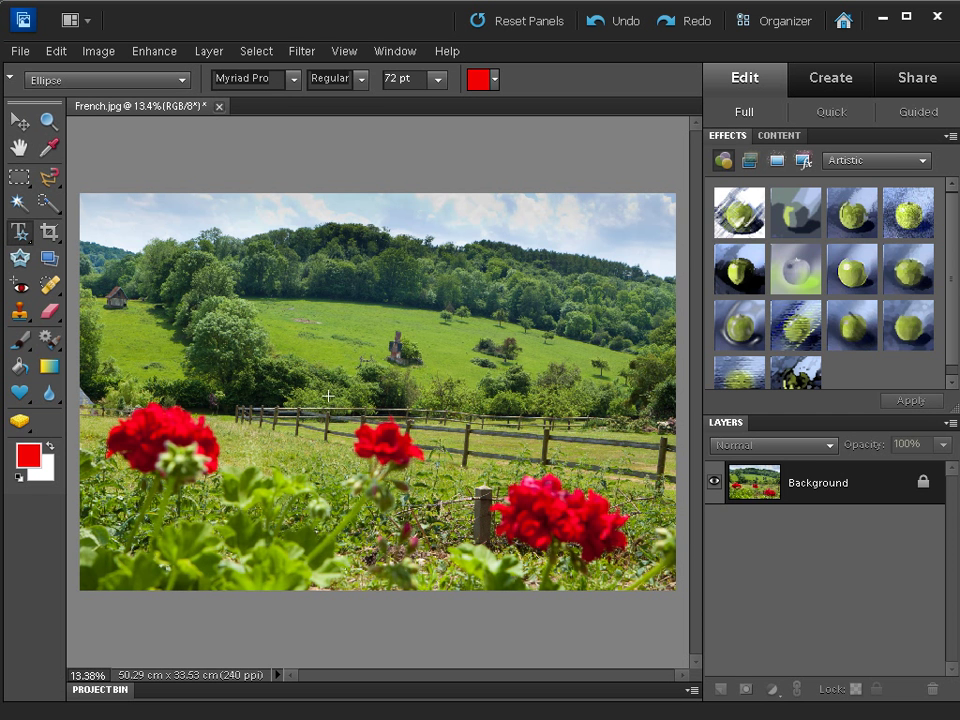
- Draw an ellipse around the central red flower and type FLOWER along its path
left_click_drag(327, 389, 463, 518)
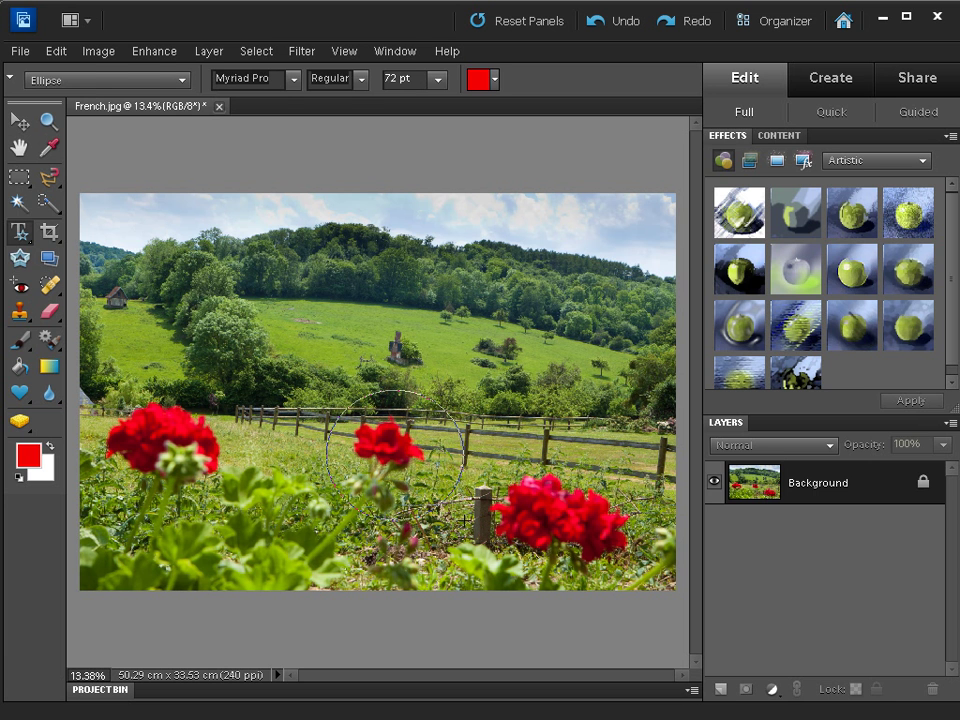
left_click(378, 389)
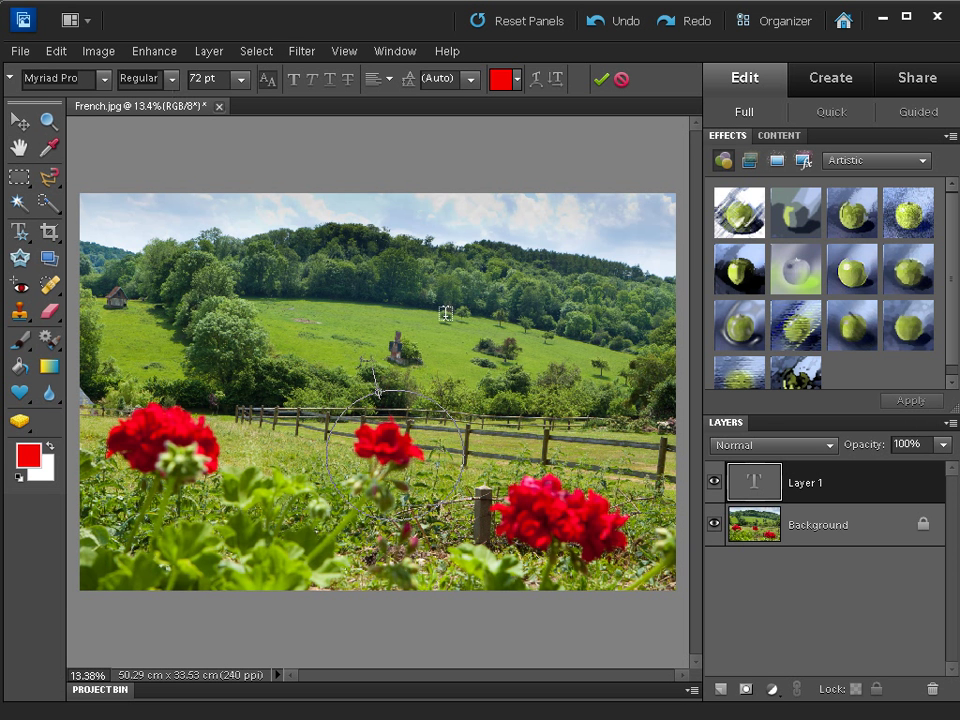
type("OWER")
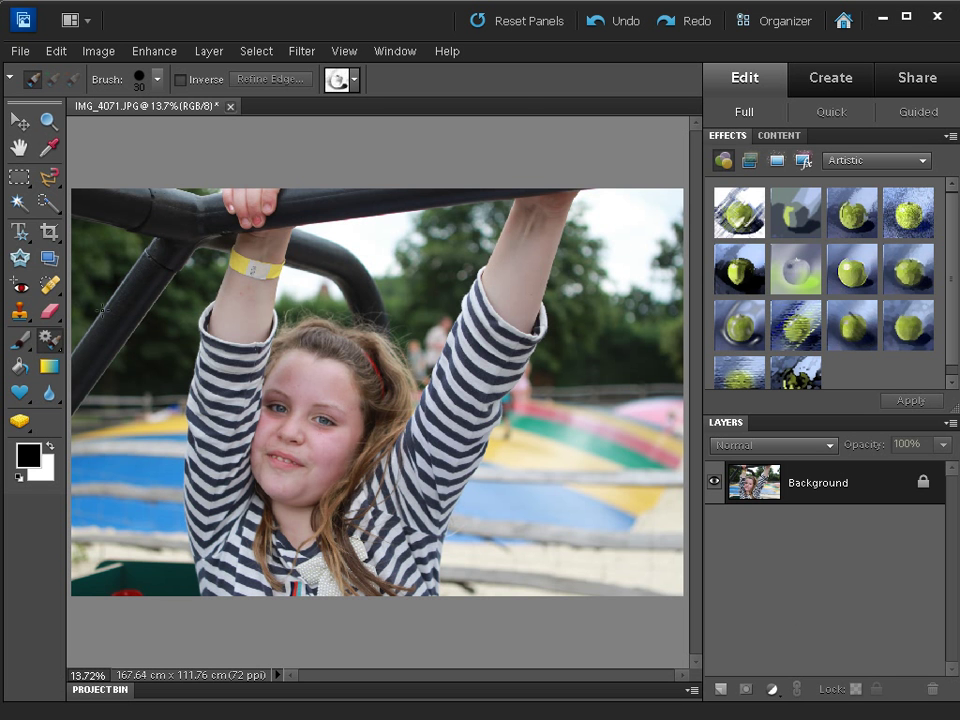
- Select the Smart Brush with the Pencil Sketch effect
left_click(47, 342)
left_click(124, 344)
left_click(340, 82)
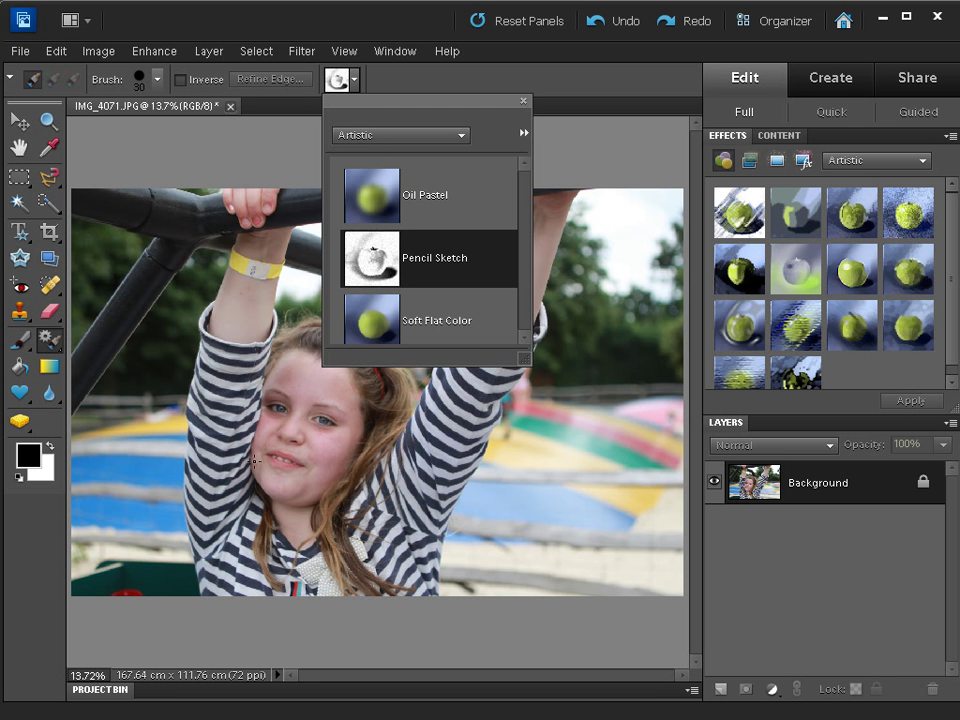
left_click(225, 371)
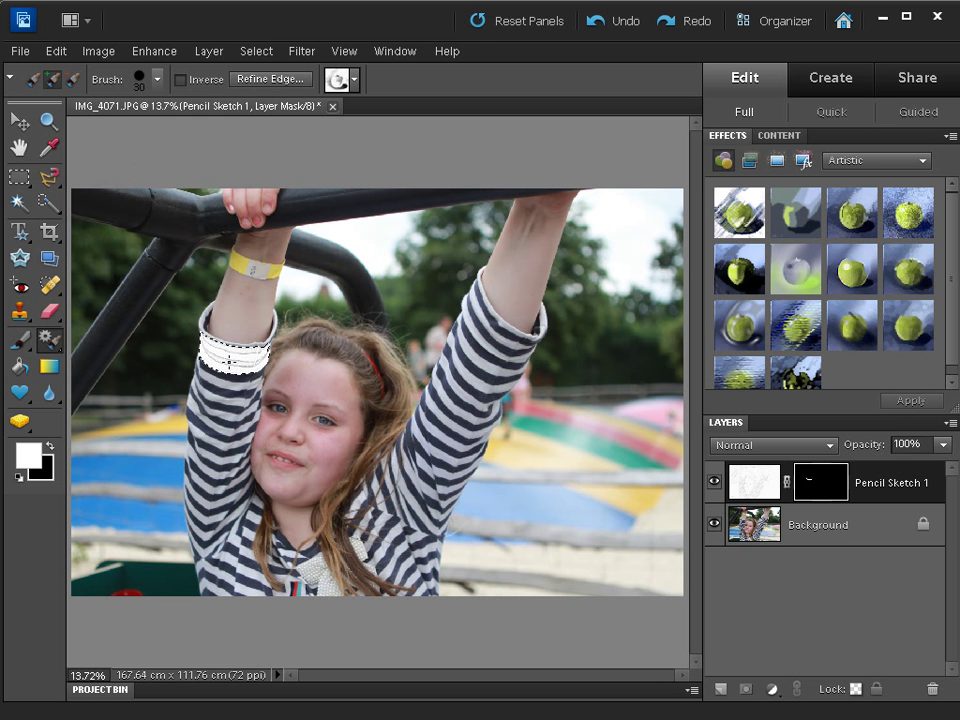
- Paint the Pencil Sketch over the left sleeve, lower right shirt and right sleeve
mouse_move(219, 451)
left_mouse_down()
mouse_move(212, 531)
mouse_move(238, 585)
left_mouse_up()
mouse_move(369, 529)
left_mouse_down()
mouse_move(399, 536)
mouse_move(414, 525)
left_mouse_up()
left_click_drag(427, 472, 490, 314)
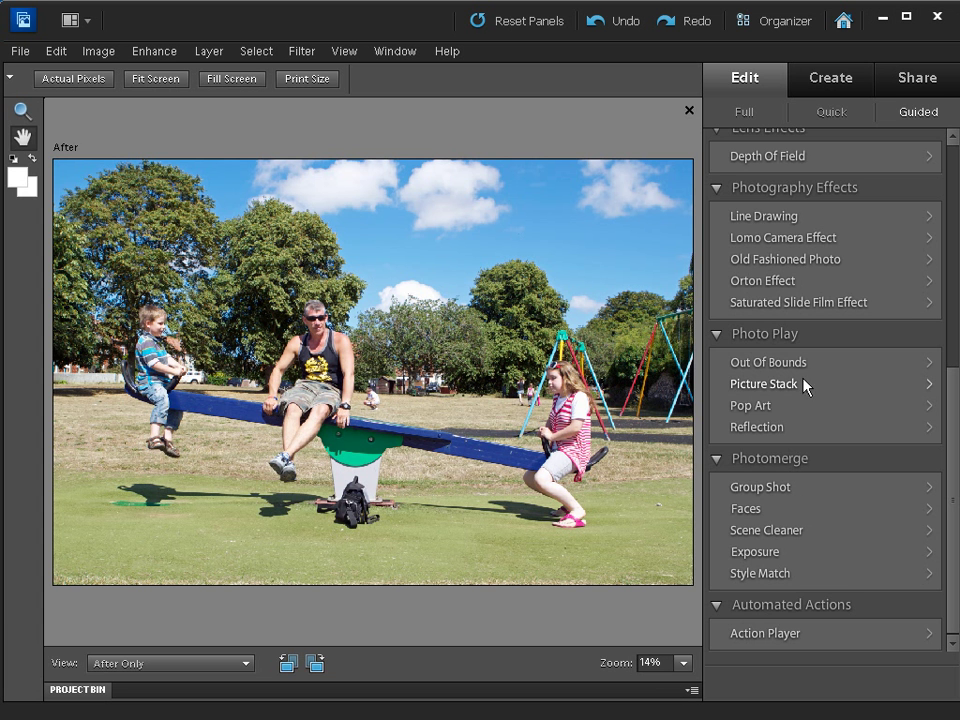
- Turn the seesaw photo into a Picture Stack of 4 pictures with large borders
left_click(927, 388)
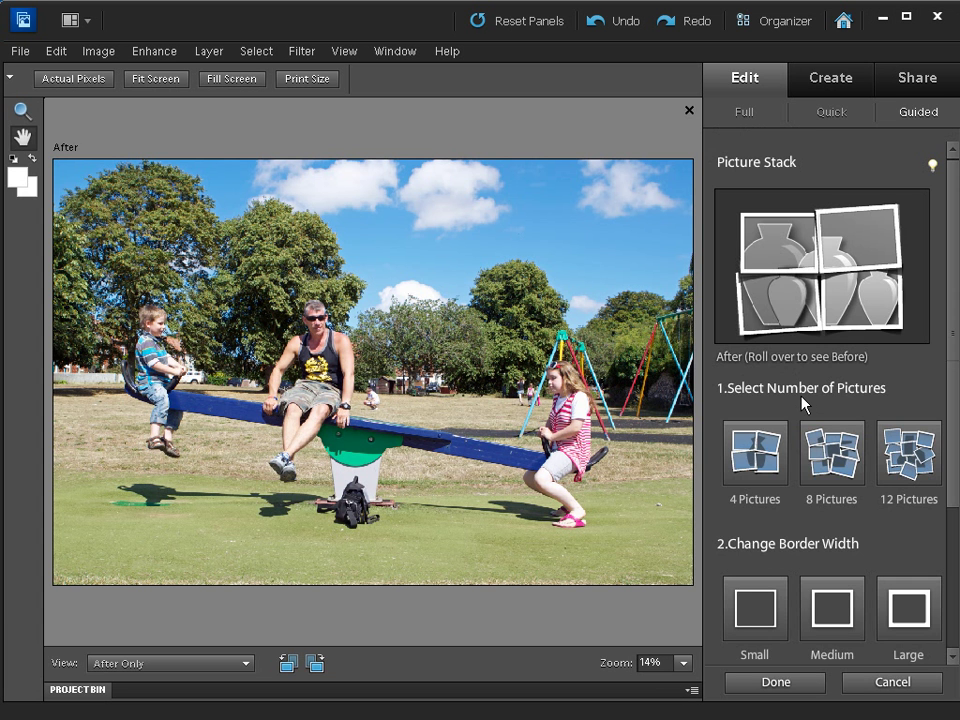
left_click(767, 440)
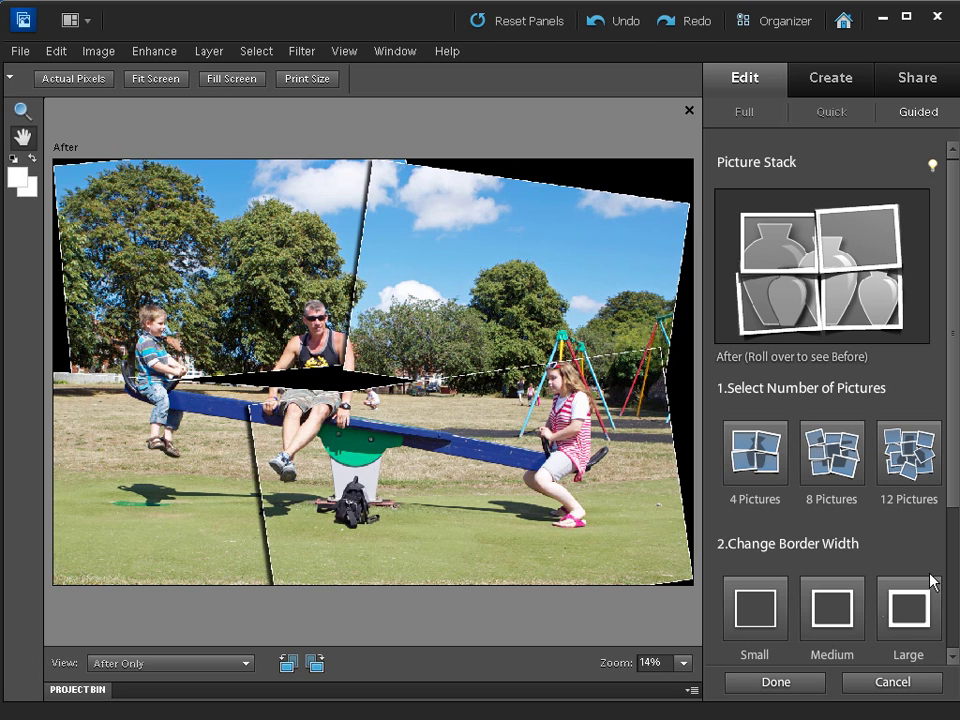
left_click(909, 600)
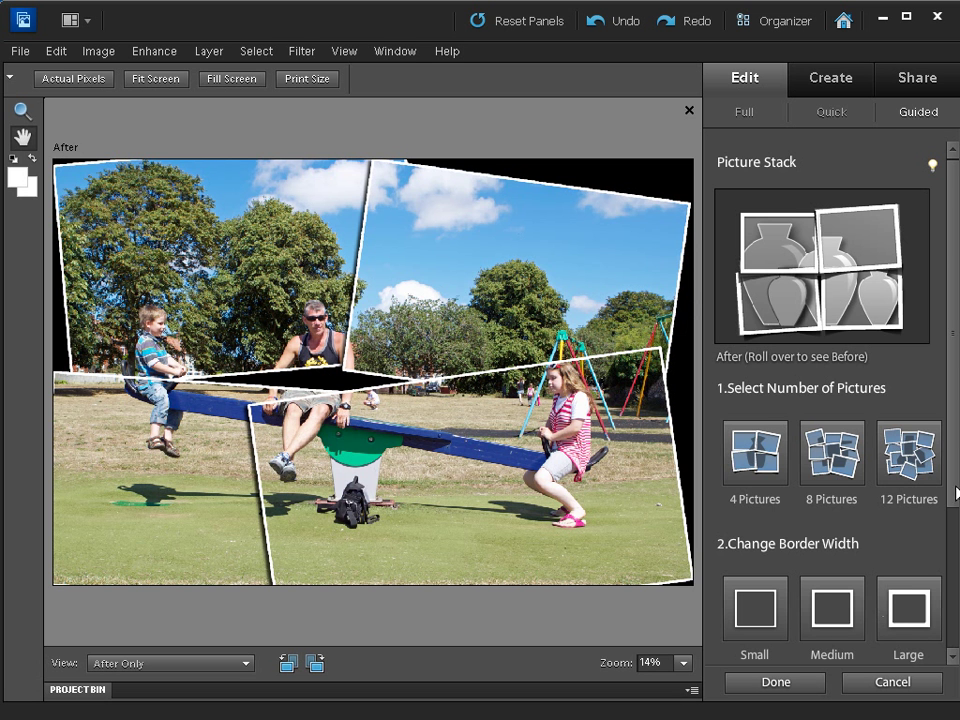
- Give the collage a solid white background layer
scroll(949, 521, "down", 5)
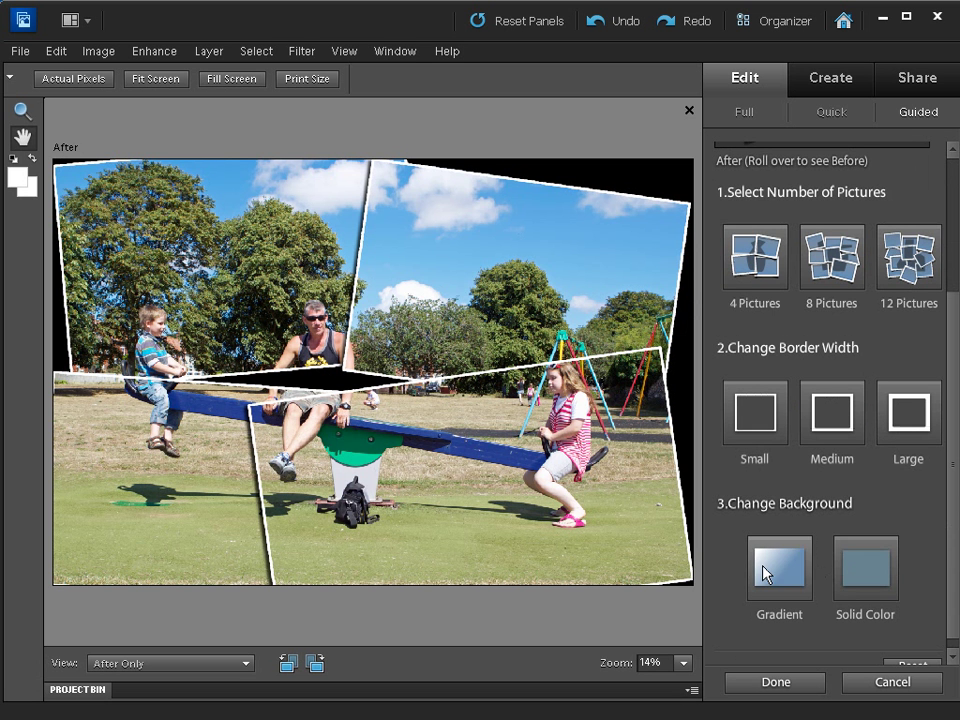
left_click(887, 574)
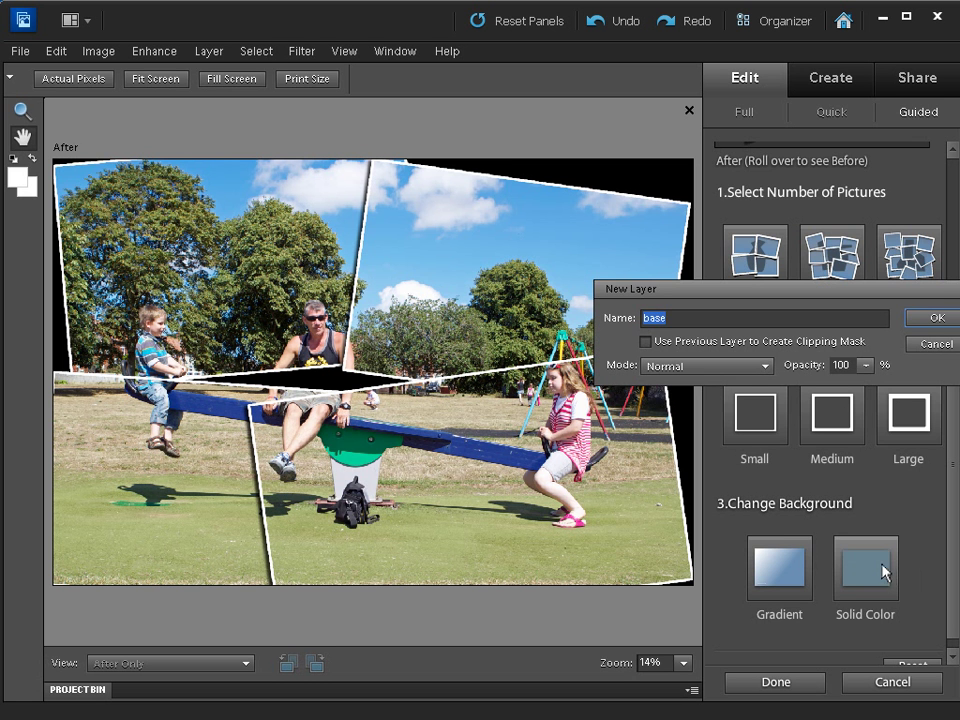
left_click(935, 316)
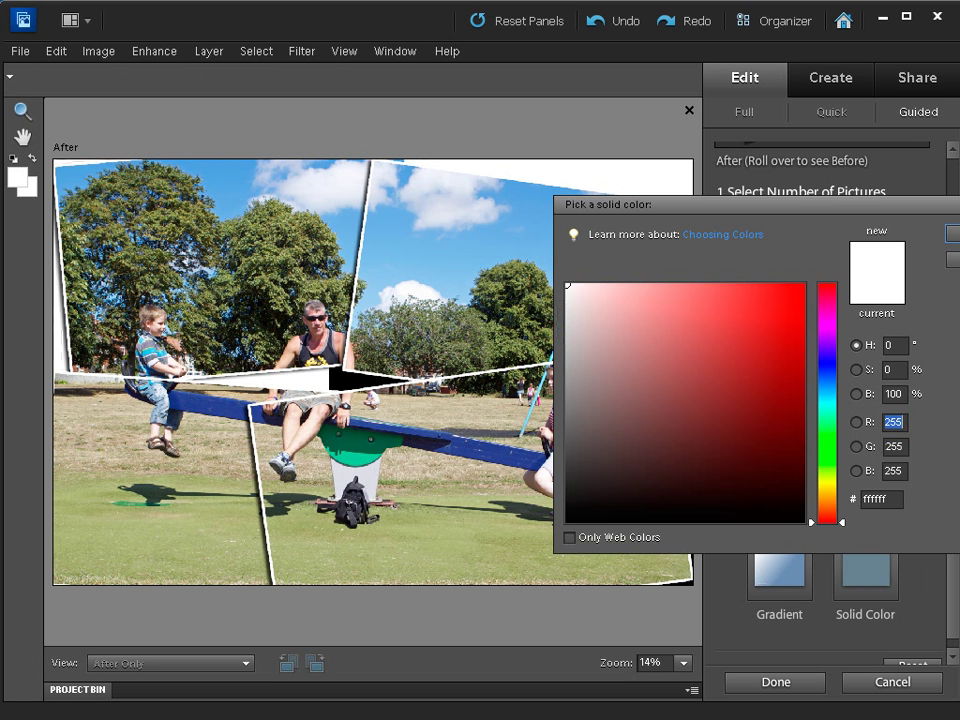
left_click(955, 235)
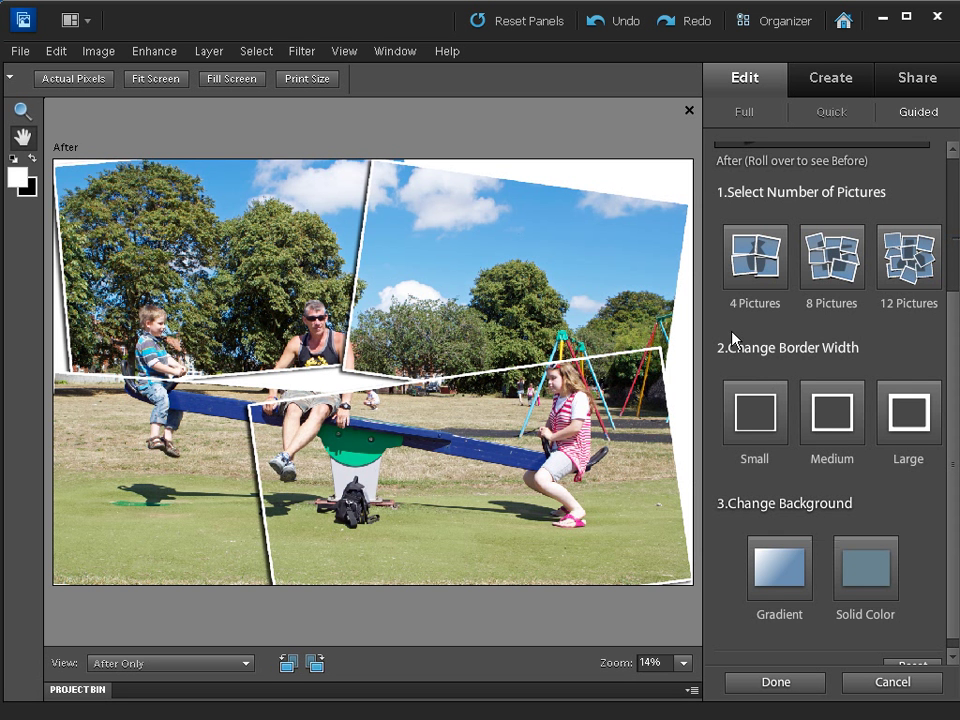